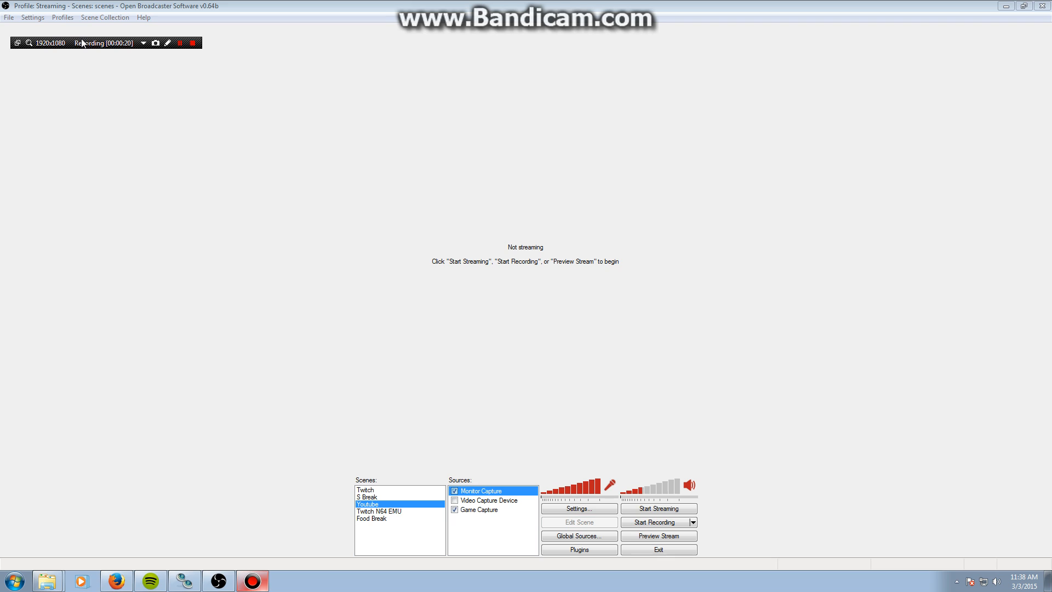
drag(76, 46, 253, 131)
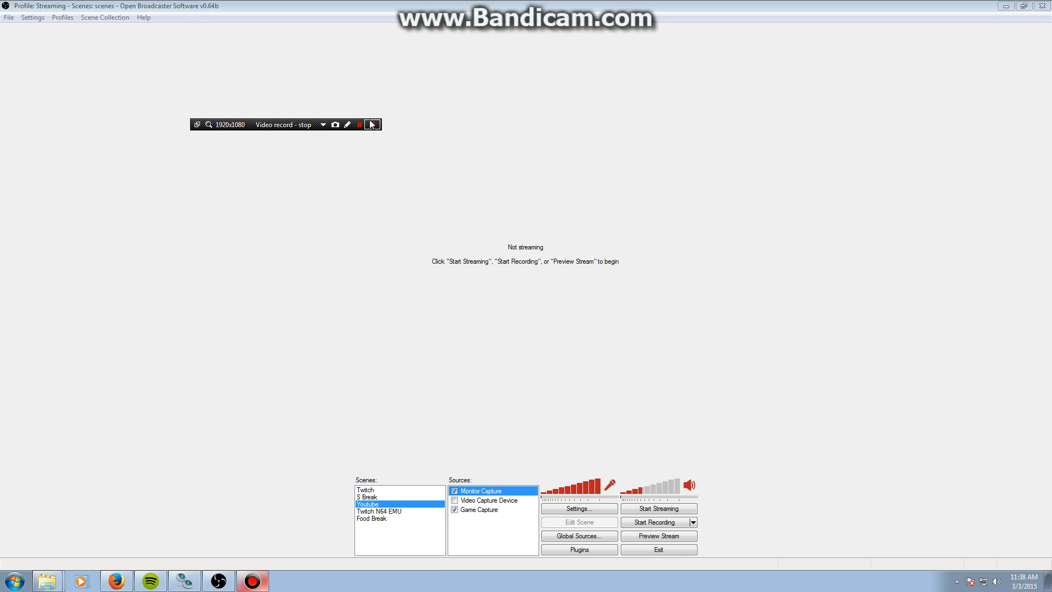
drag(254, 126, 161, 230)
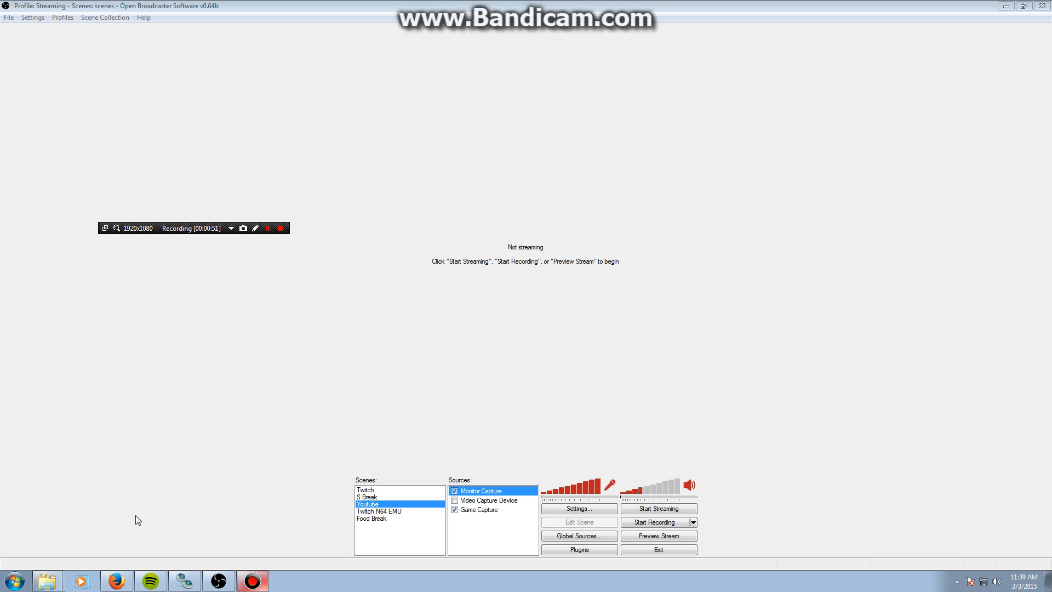
- Switch to Firefox and open the Stream Key page of the Twitch dashboard
click(116, 580)
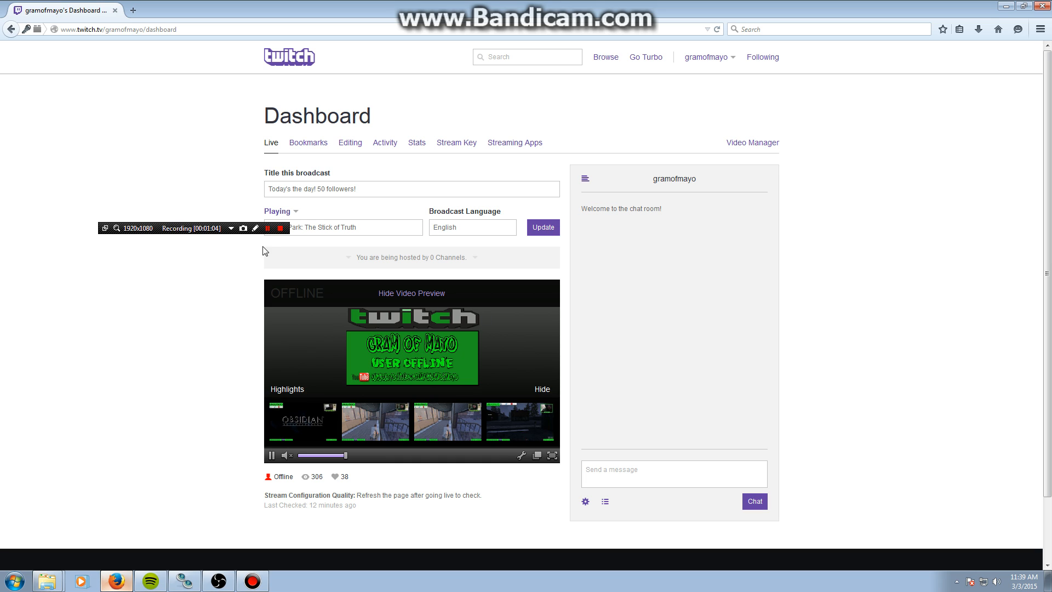
click(254, 228)
click(254, 228)
click(218, 581)
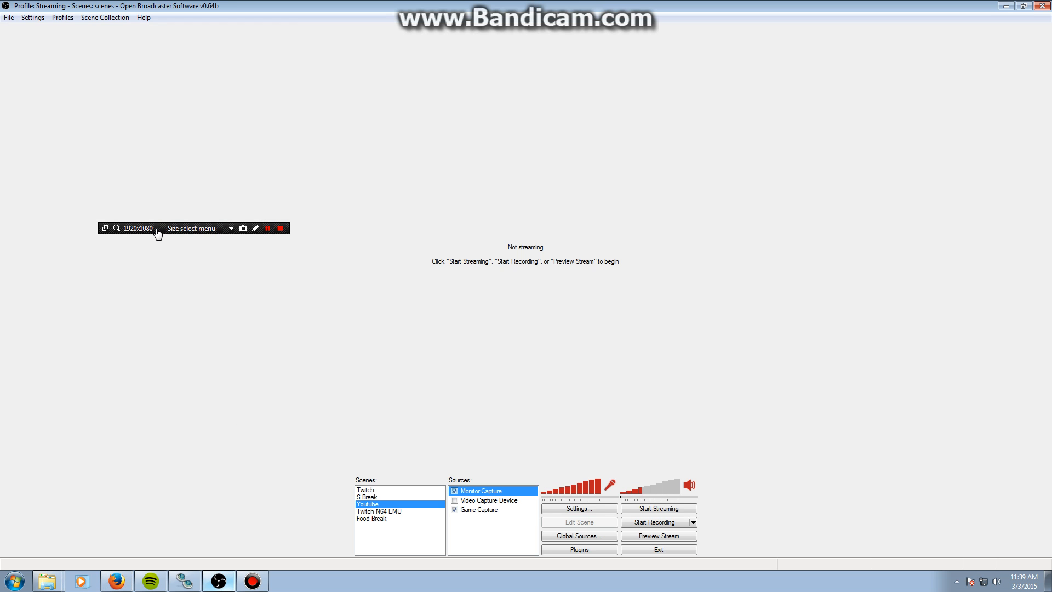
click(126, 582)
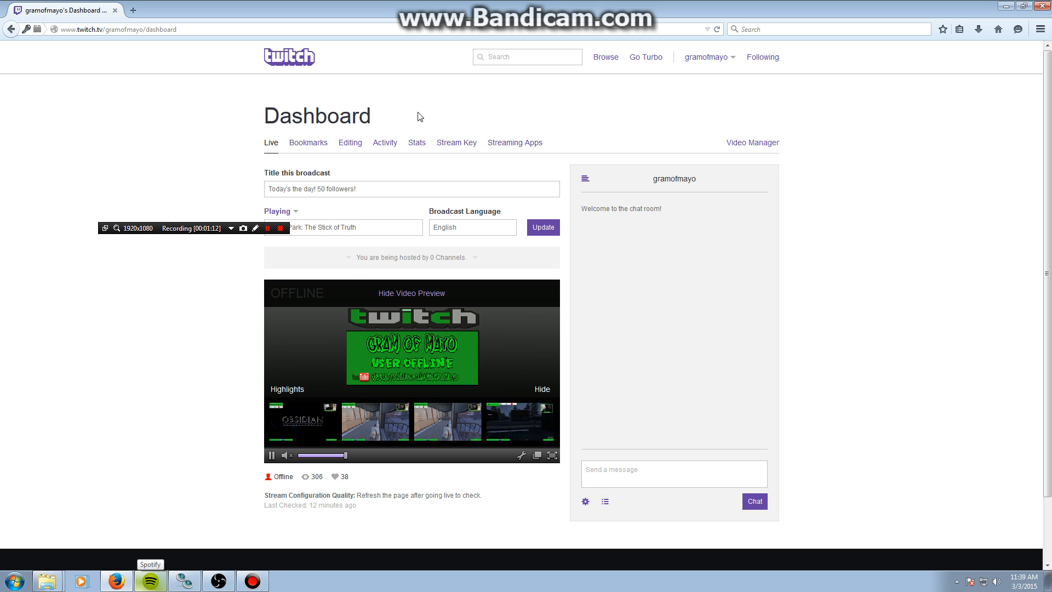
click(732, 58)
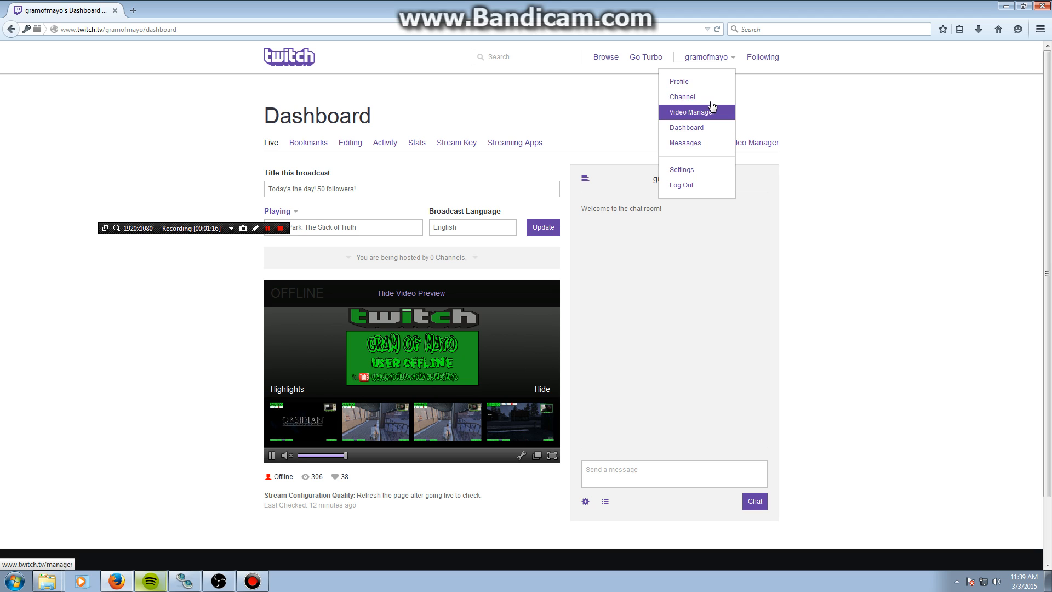
click(734, 61)
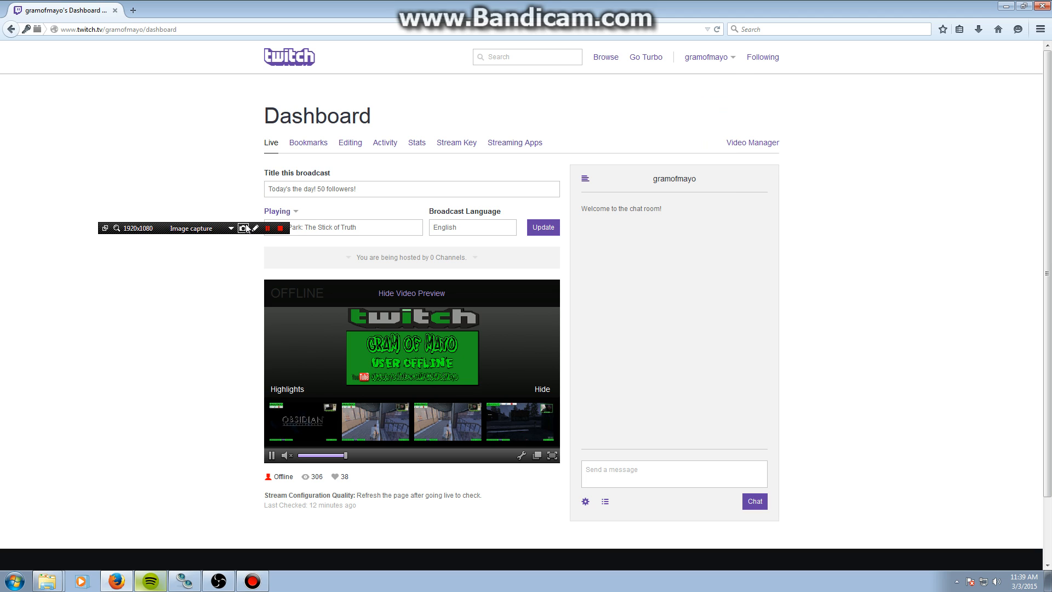
click(472, 145)
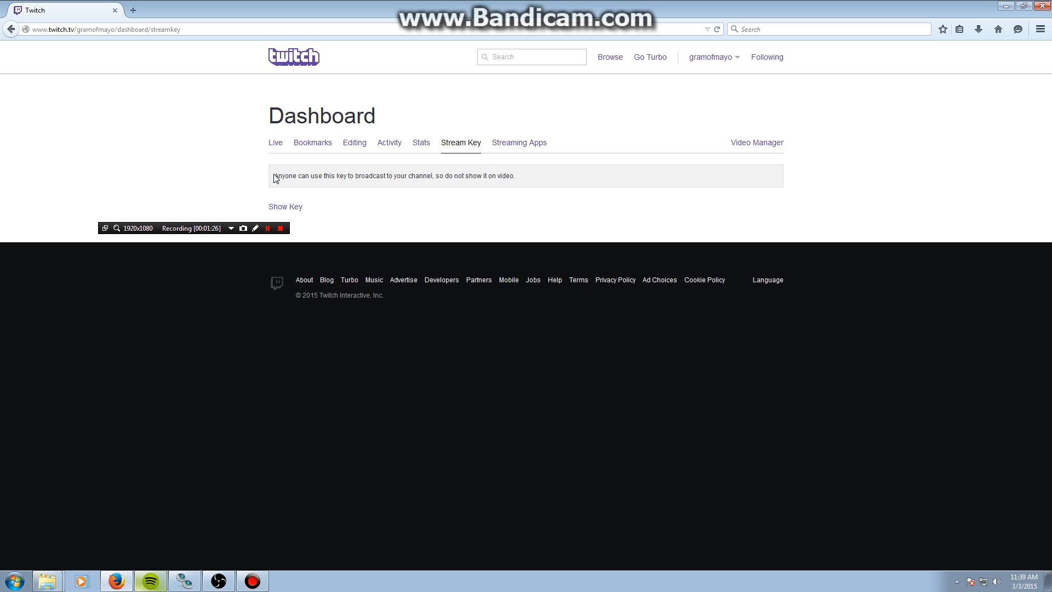
- Switch to Open Broadcaster Software and, in the Broadcast Settings, choose US East: New York, NY as the FMS URL for Twitch
click(219, 580)
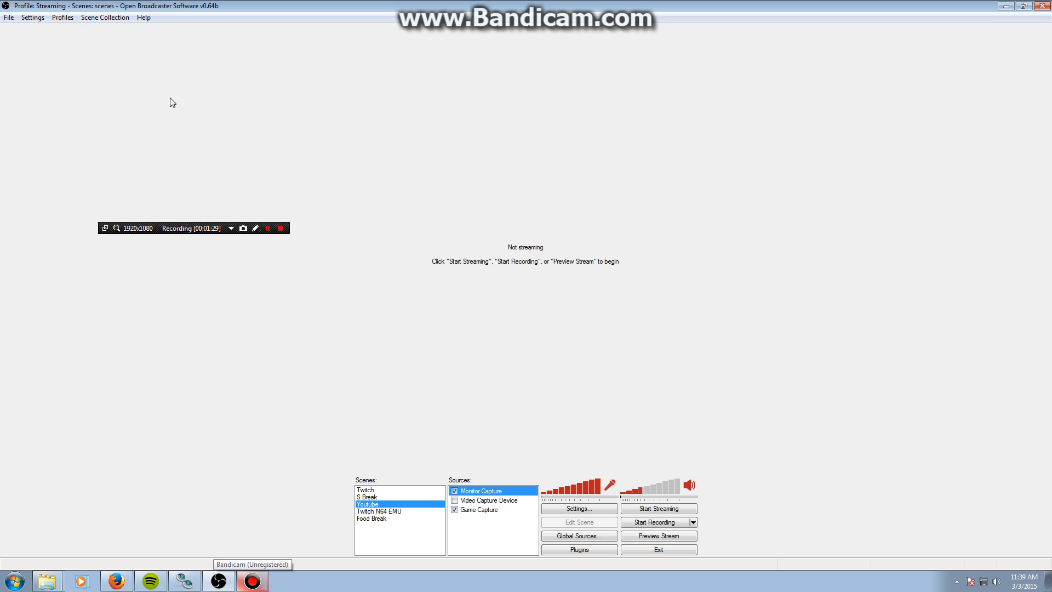
click(32, 17)
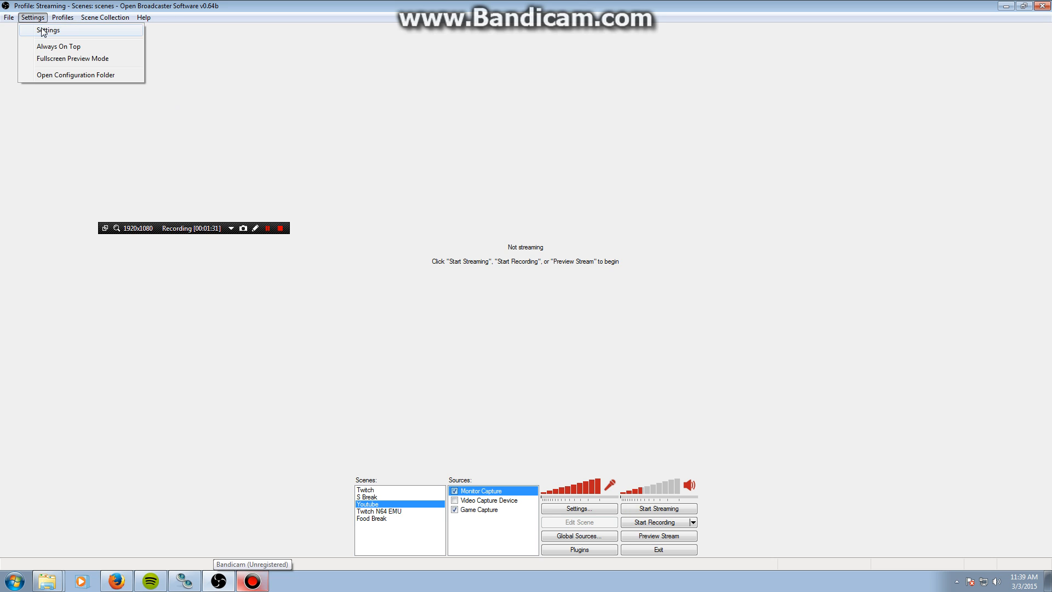
click(40, 29)
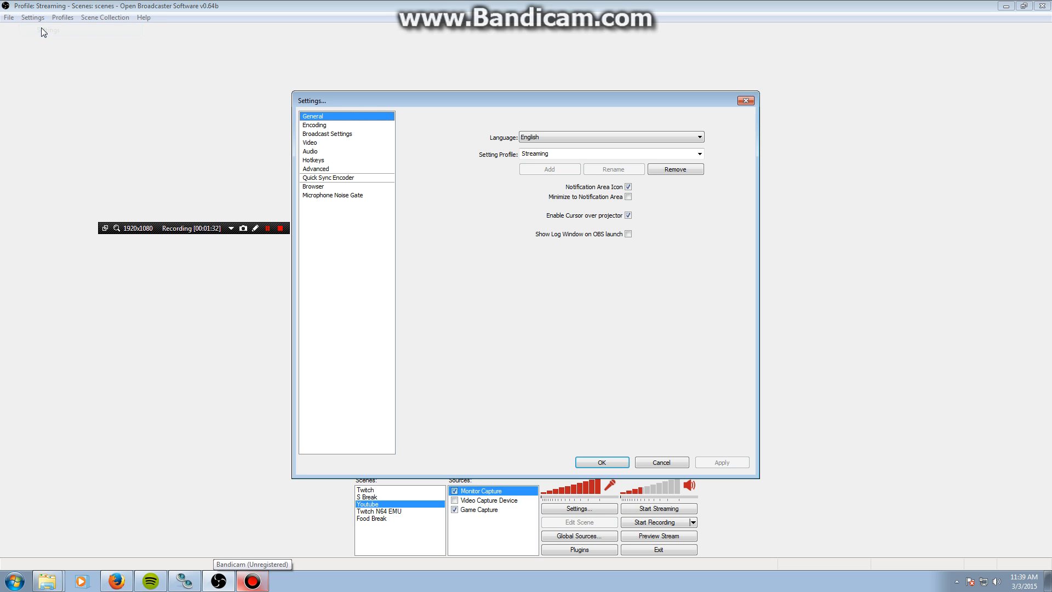
click(327, 137)
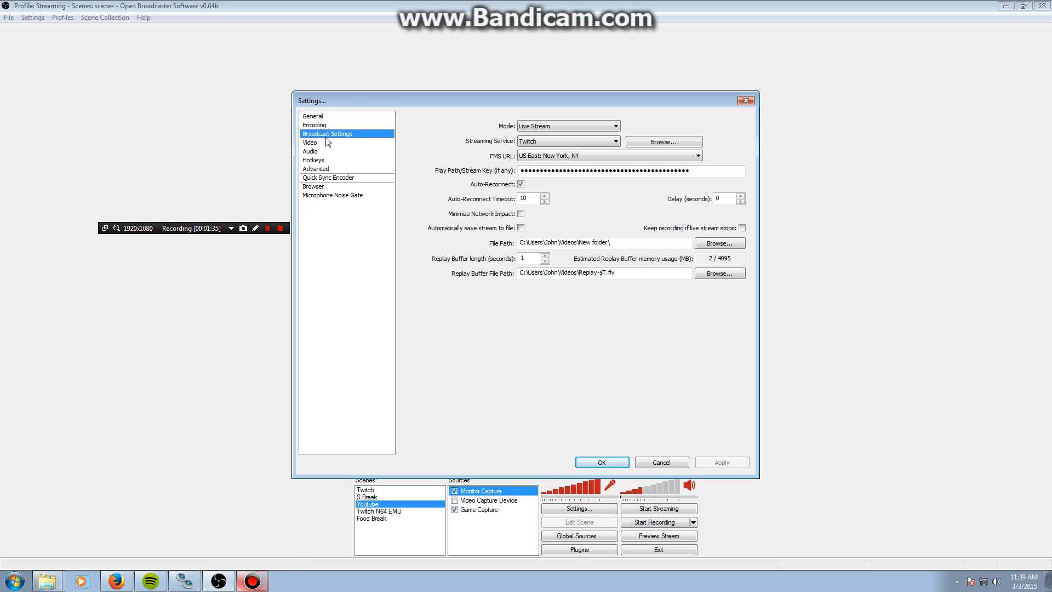
click(525, 130)
click(523, 134)
click(538, 143)
click(537, 143)
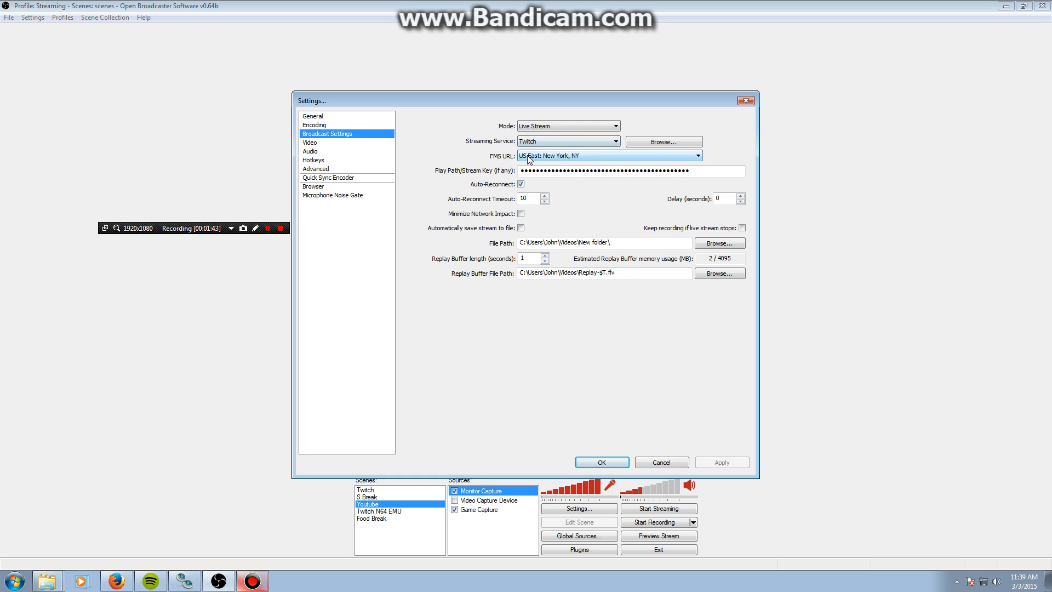
click(577, 157)
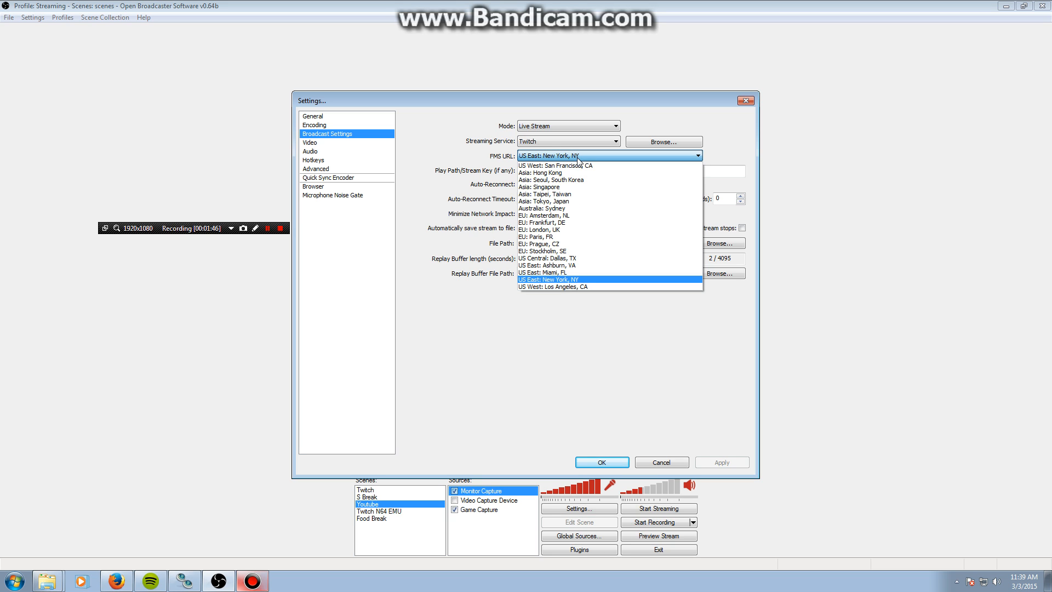
click(570, 281)
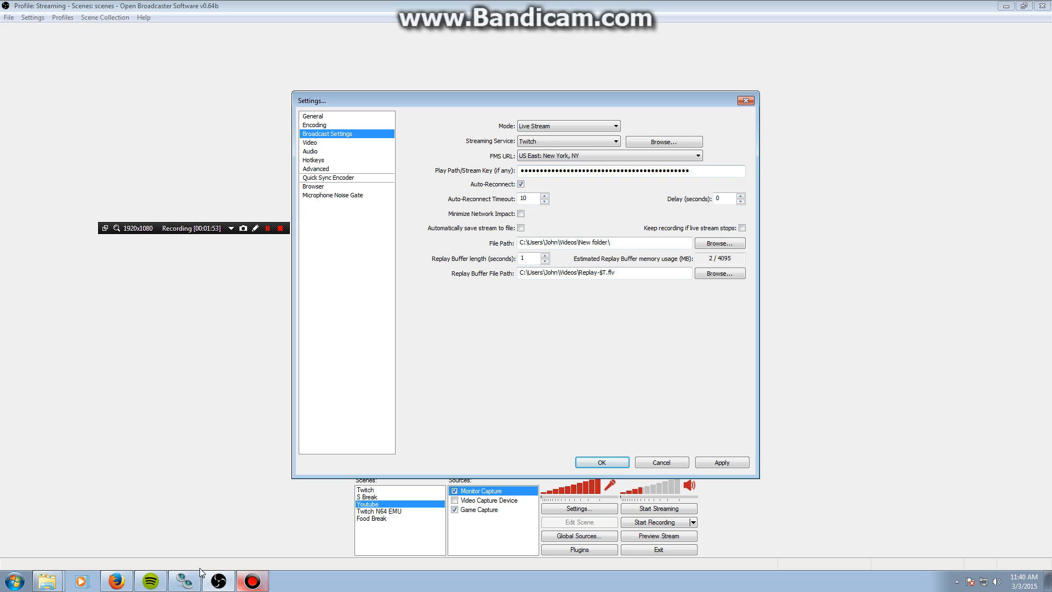
- Switch to Firefox, highlight the notice on Twitch's Stream Key page, and return to the broadcast settings in Open Broadcaster Software
click(131, 582)
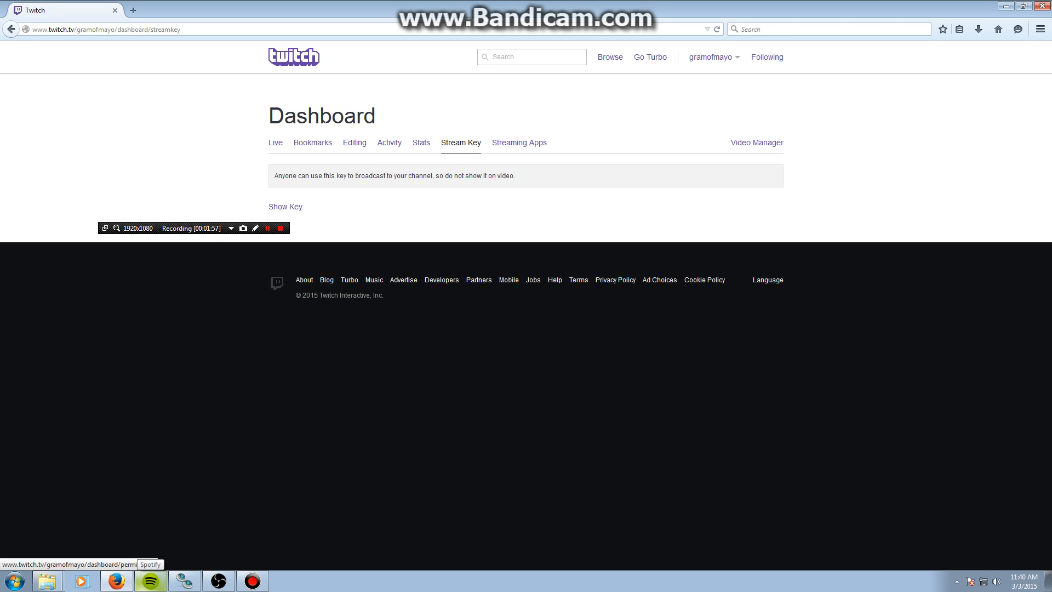
drag(538, 179, 322, 176)
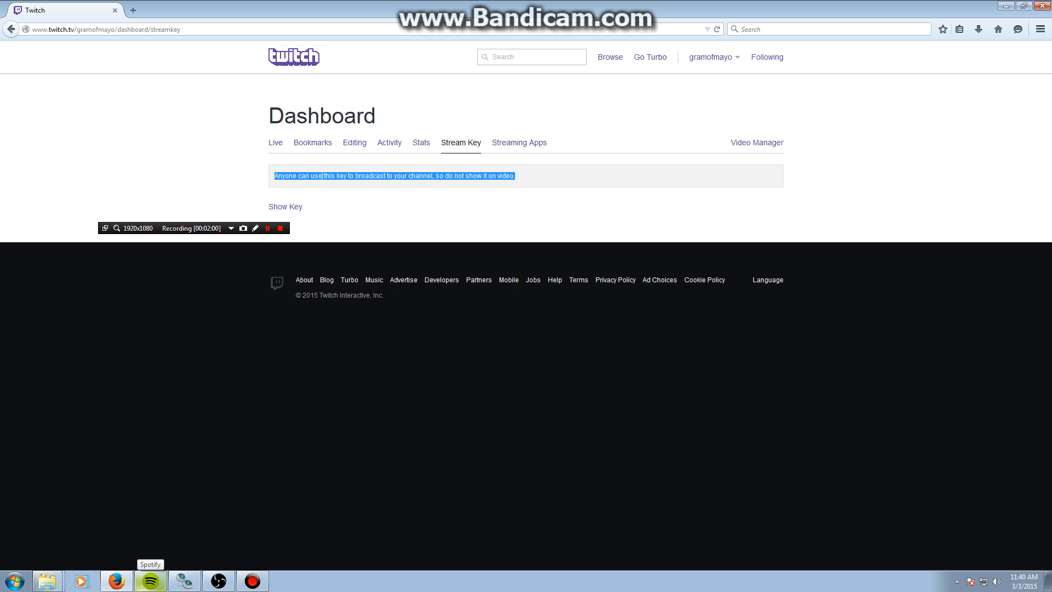
click(1010, 5)
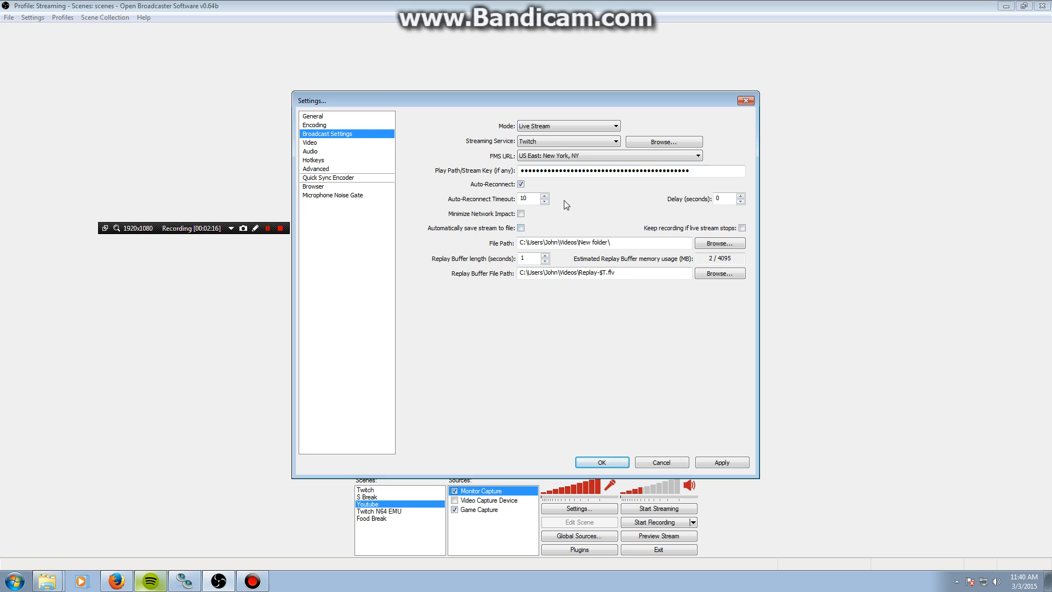
- Set the audio bitrate in the Encoding settings to 320 and apply the change
click(320, 115)
click(547, 324)
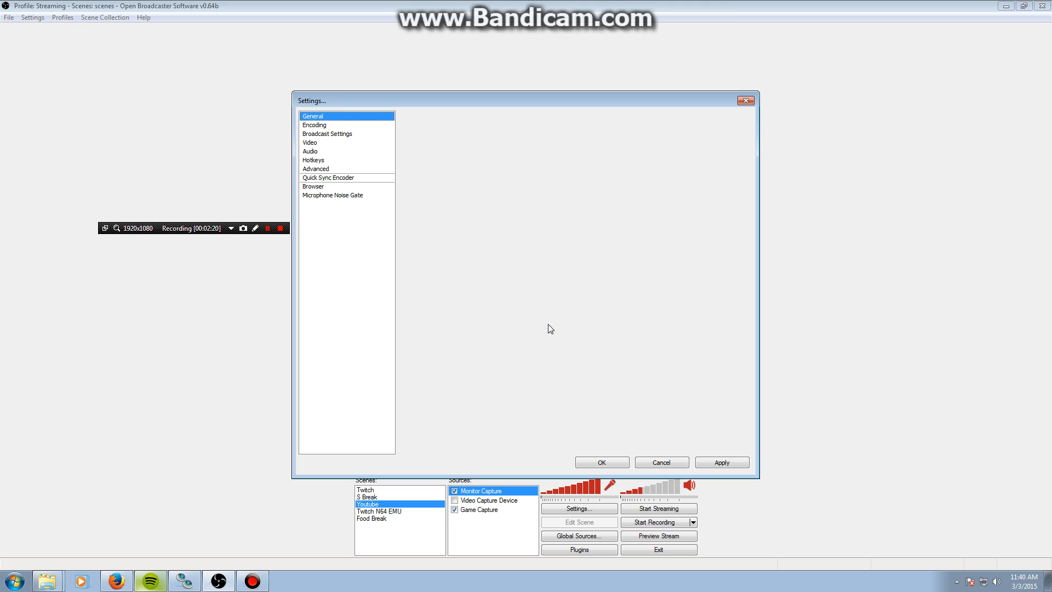
click(317, 124)
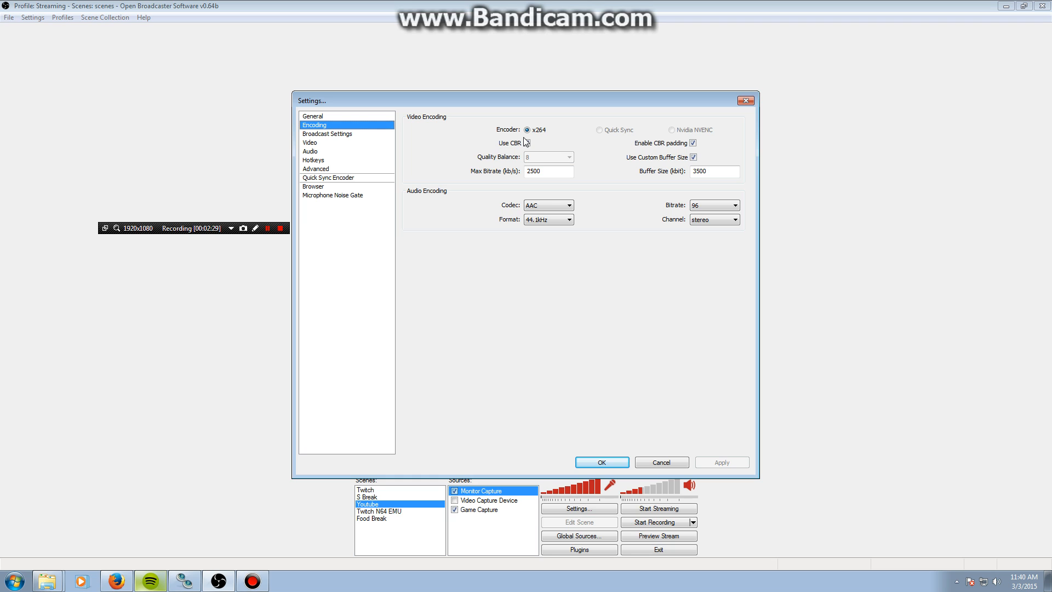
click(729, 206)
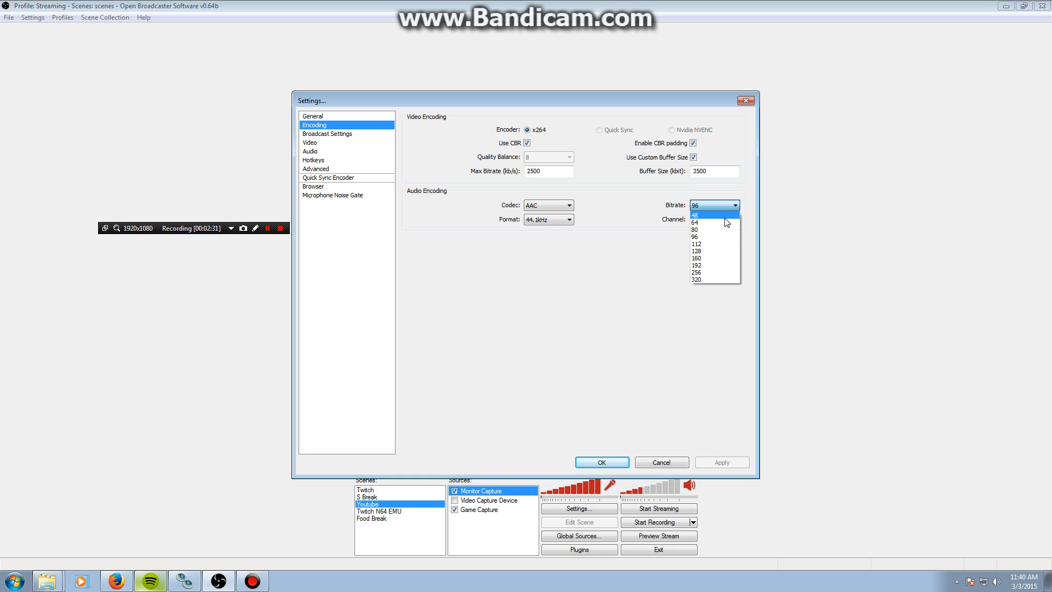
click(728, 279)
click(739, 464)
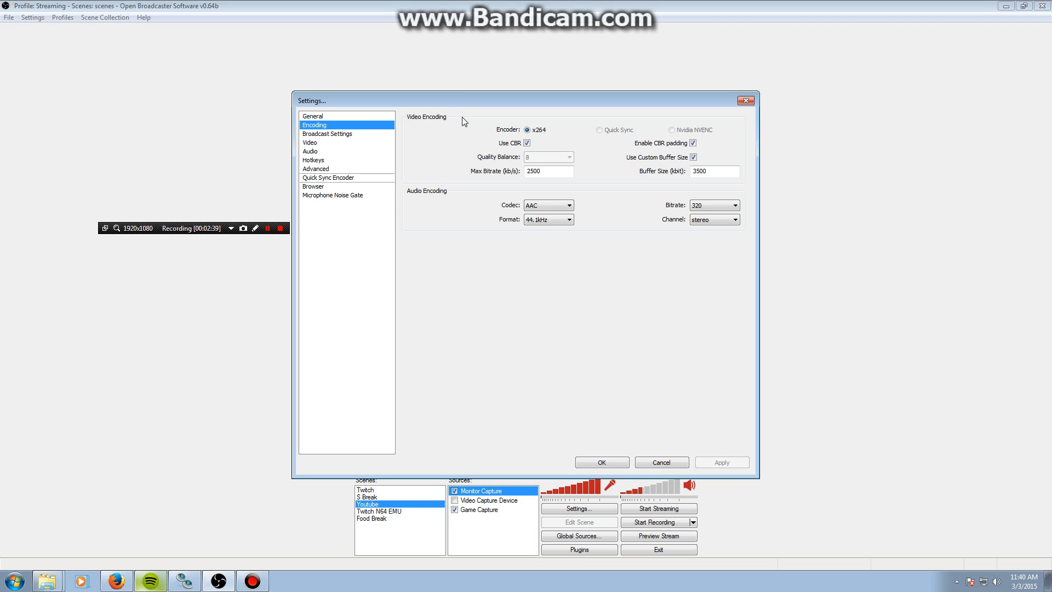
drag(455, 99, 418, 118)
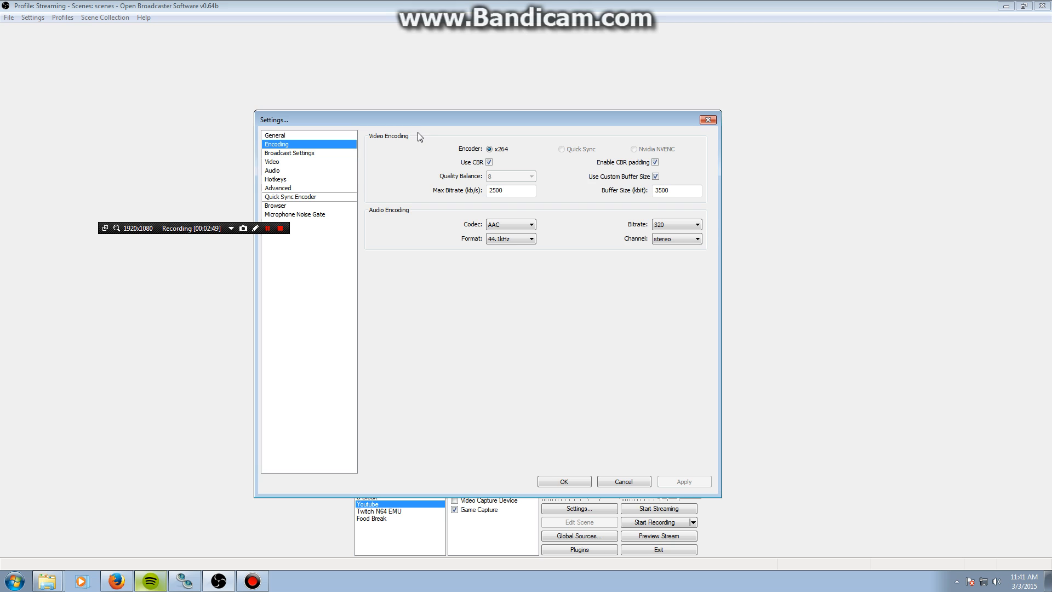
drag(417, 120, 456, 127)
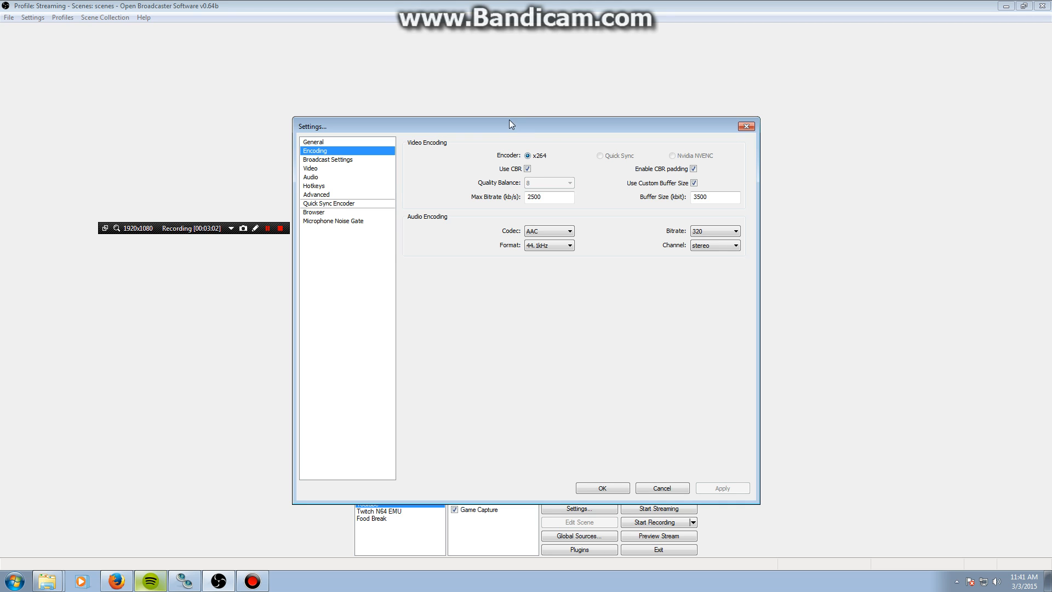
drag(504, 129, 503, 130)
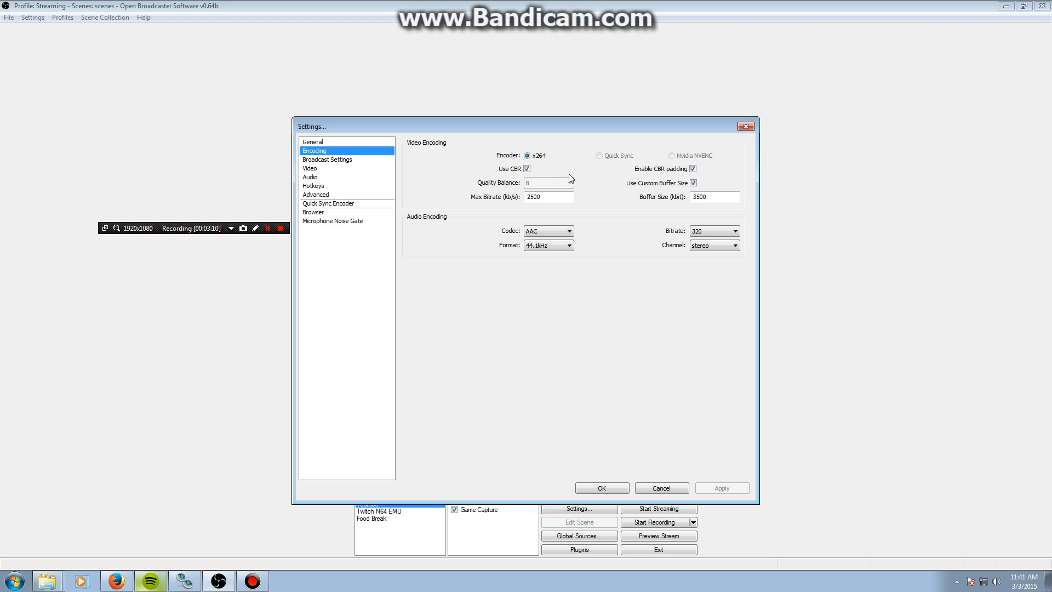
drag(508, 128, 505, 133)
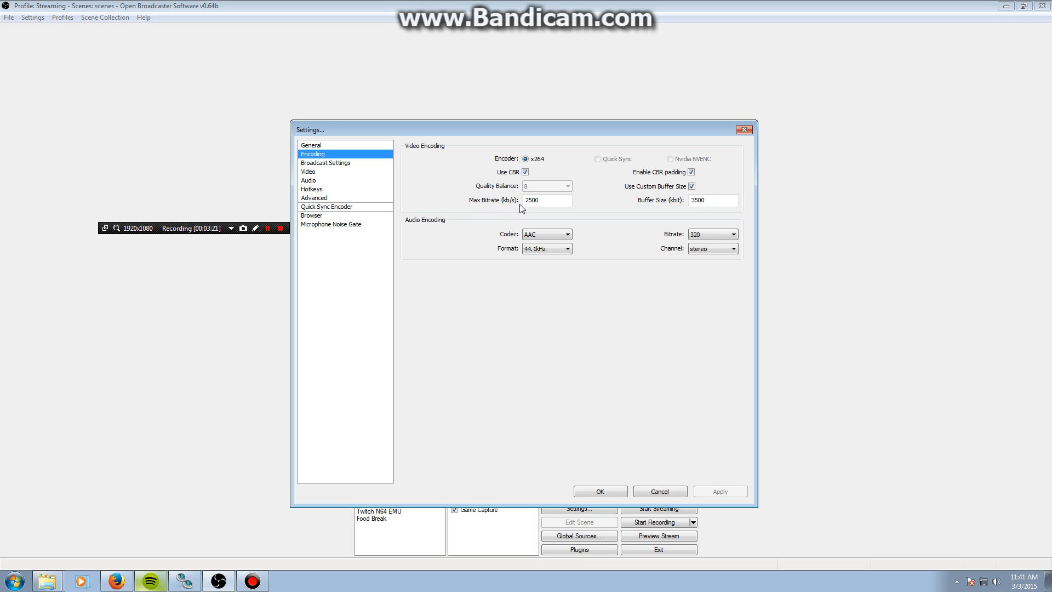
- Set the audio encoding format to 48kHz and apply the change
mouse_move(547, 200)
click(692, 186)
click(691, 187)
click(703, 236)
click(703, 236)
click(548, 251)
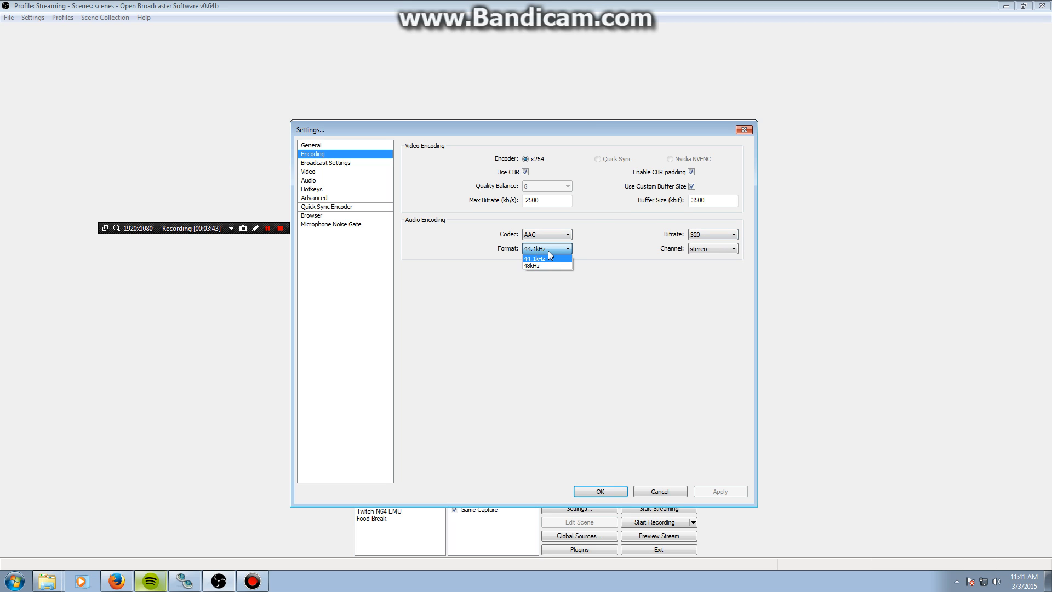
click(549, 264)
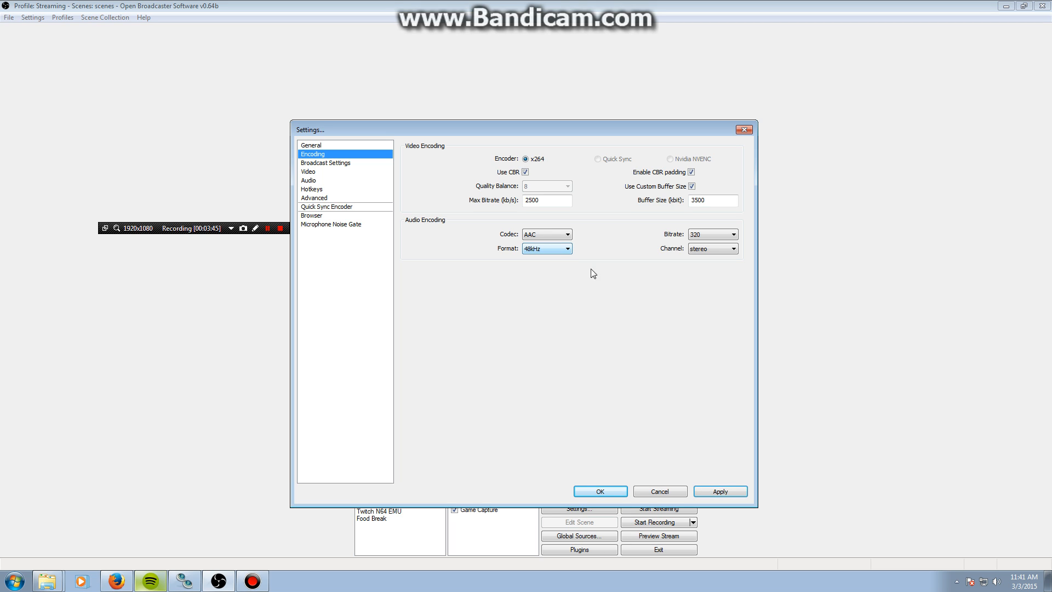
click(719, 492)
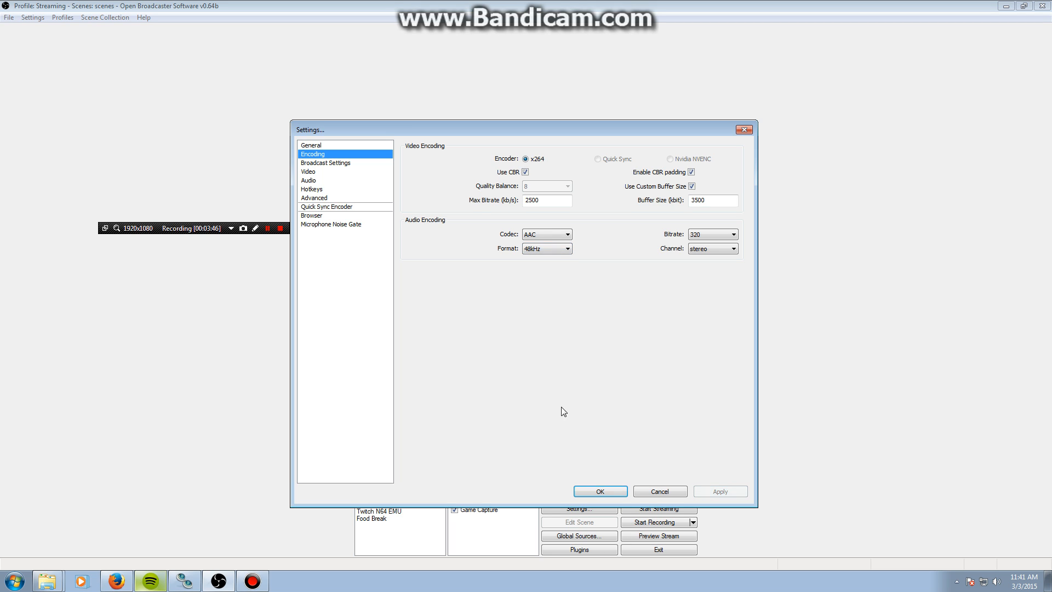
click(520, 233)
click(525, 234)
- Choose Lanczos (best detail, 36 samples) as the downscale filter in the Video settings
click(334, 166)
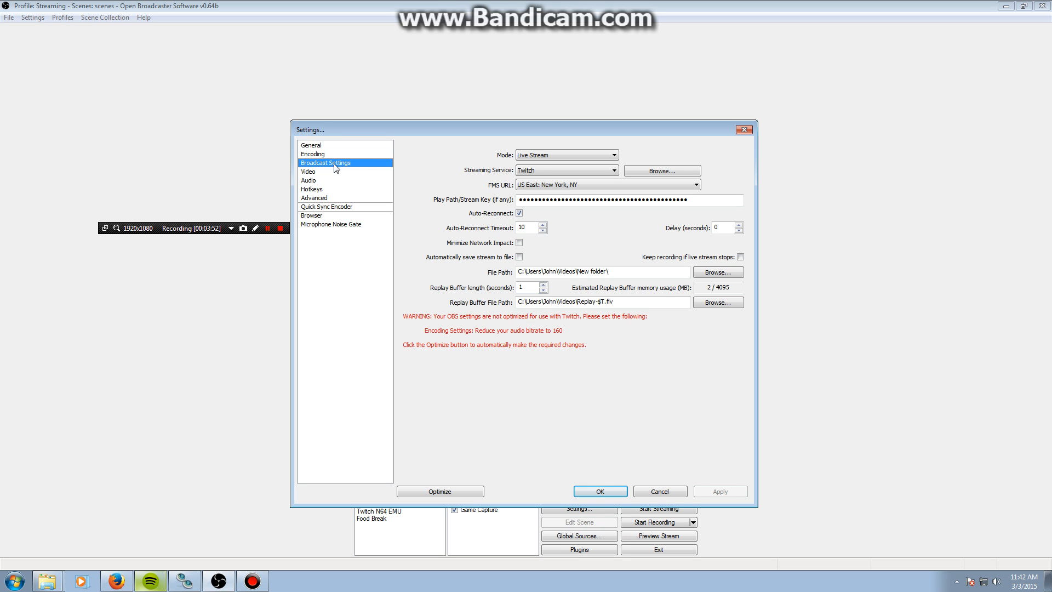
click(319, 181)
click(315, 173)
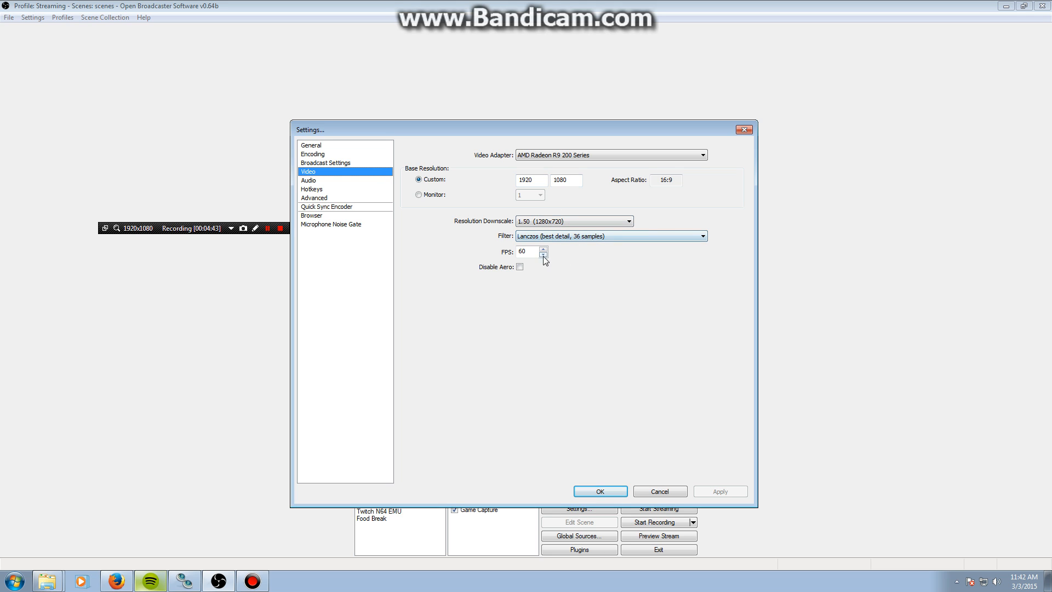
click(581, 240)
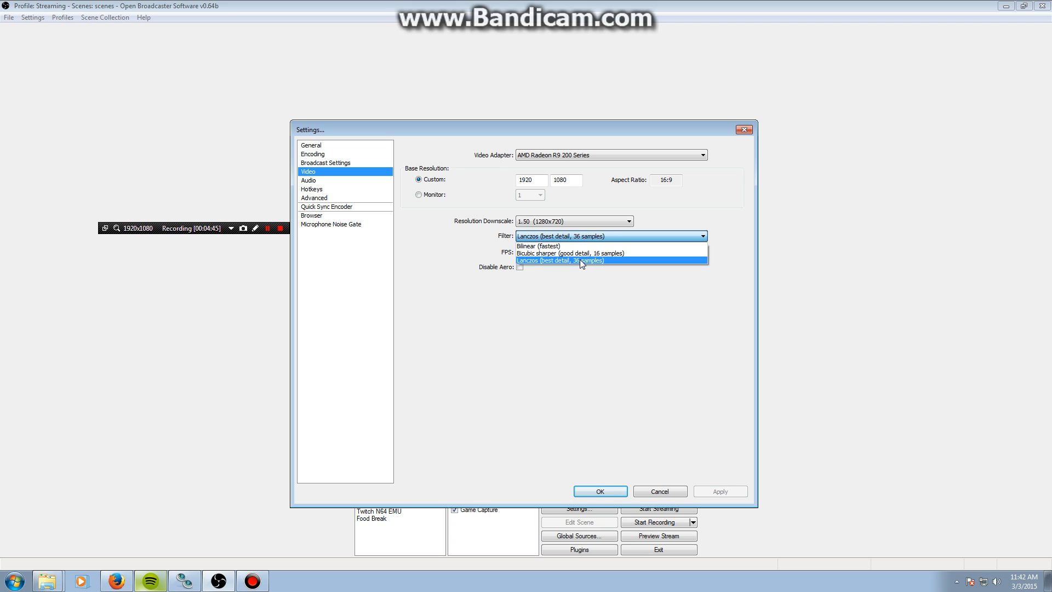
click(580, 259)
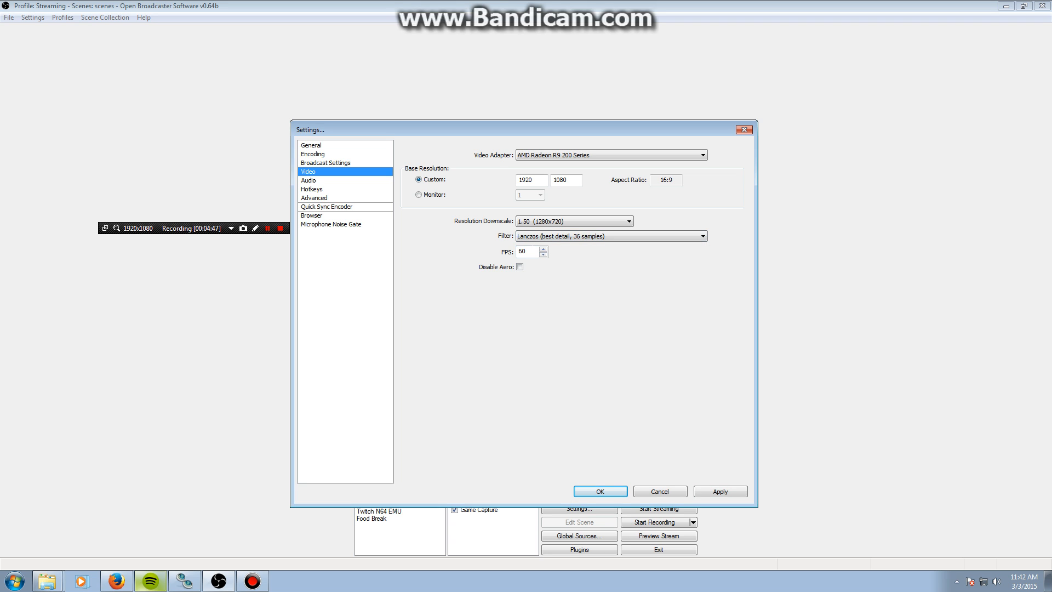
- Examine the Audio device settings and the Hotkeys settings
click(316, 181)
click(548, 324)
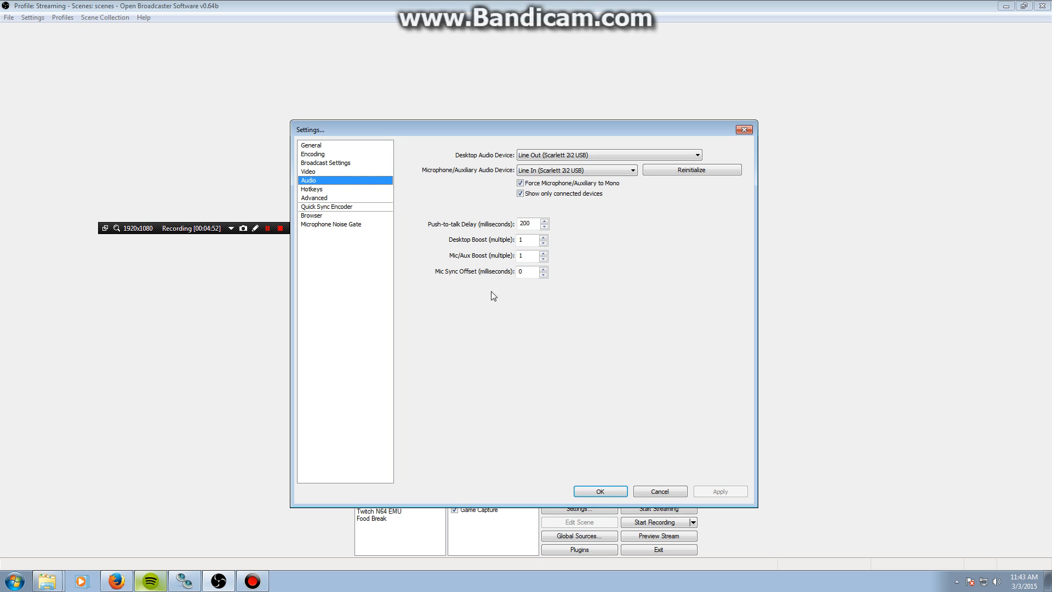
click(327, 189)
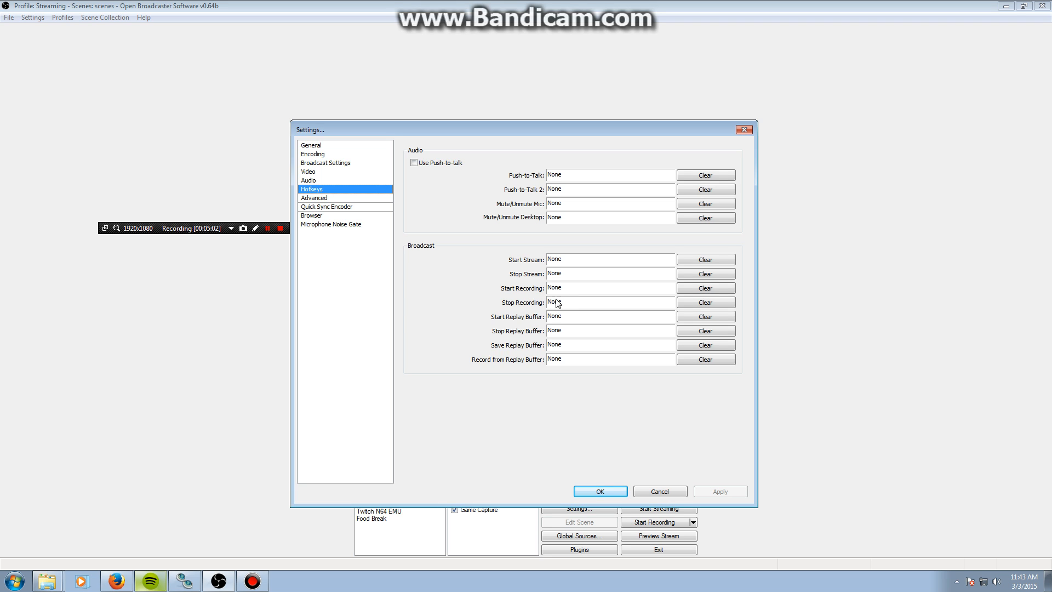
- Examine the Advanced settings with the x264 CPU presets, then the Quick Sync Encoder, Browser and Microphone Noise Gate pages, and close the settings unchanged
click(337, 198)
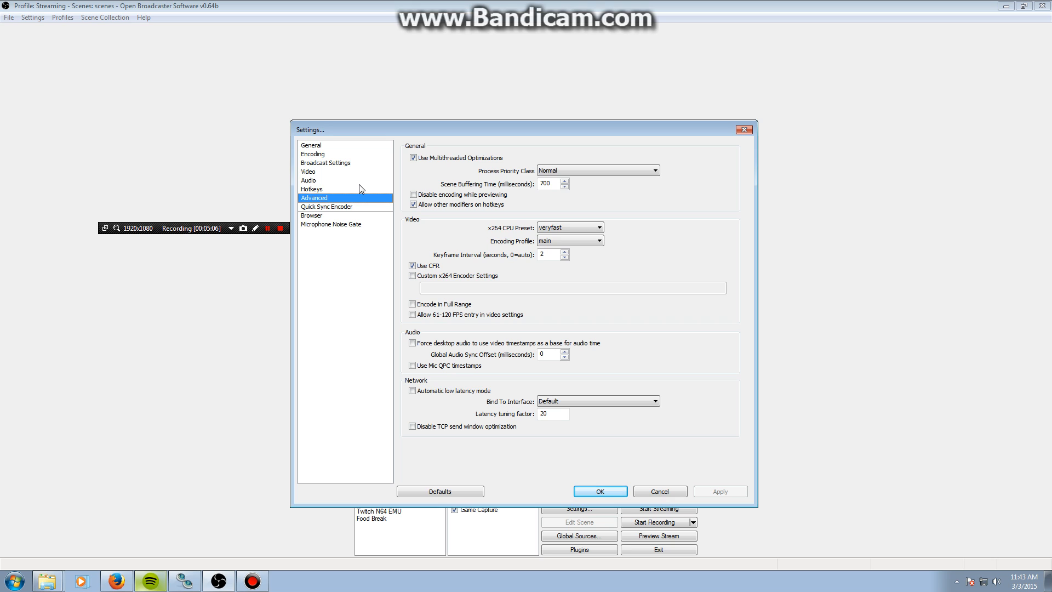
click(560, 229)
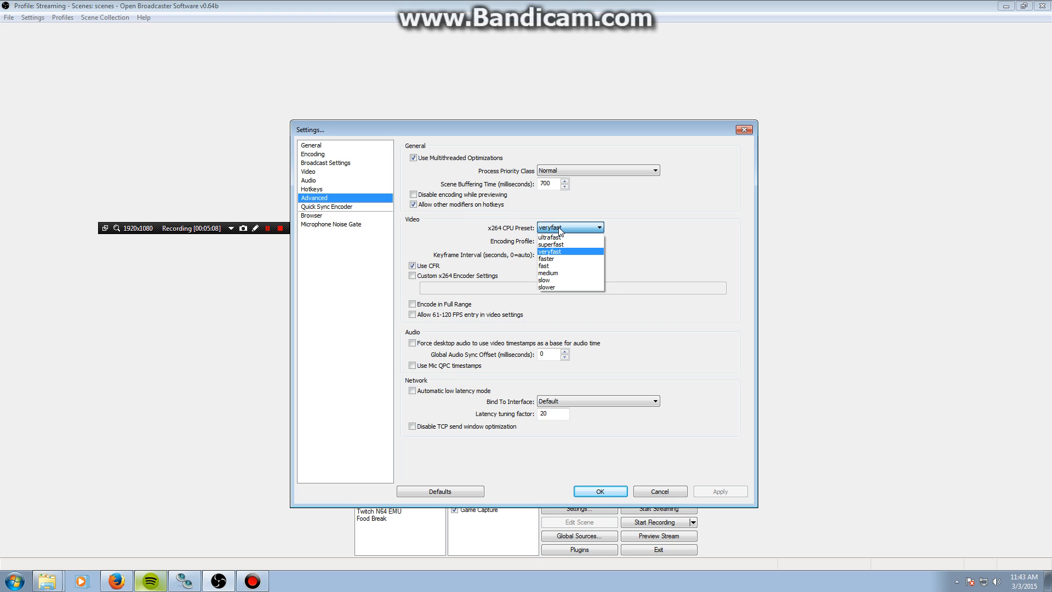
click(560, 229)
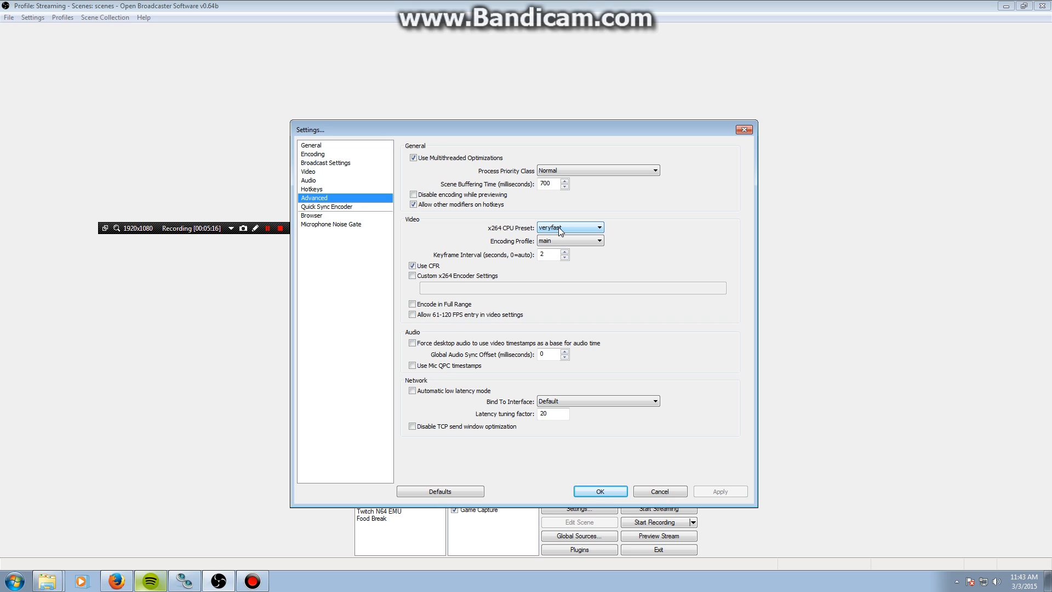
click(560, 229)
click(560, 230)
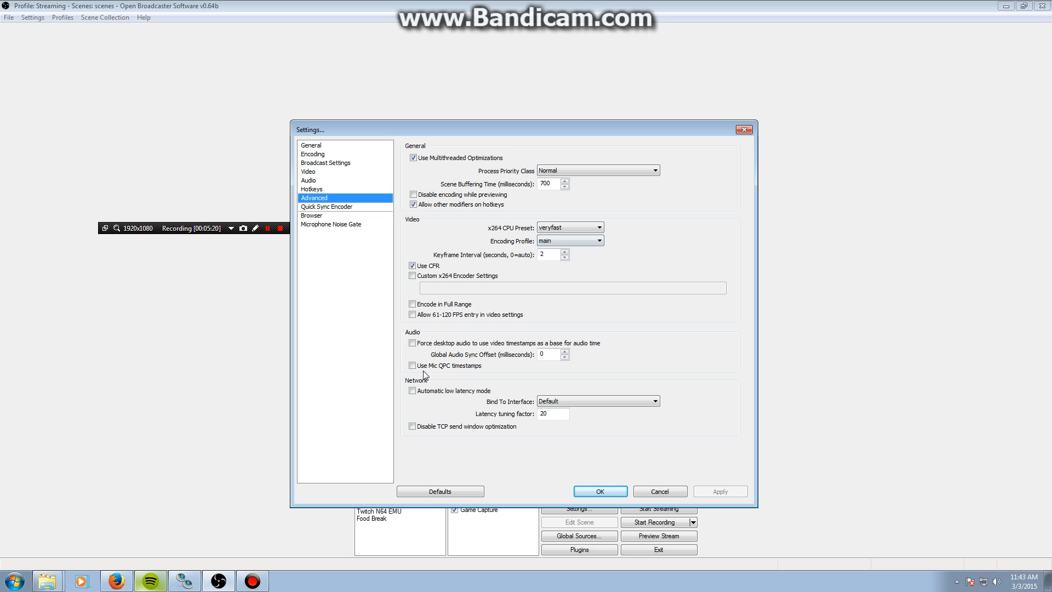
click(322, 208)
click(323, 217)
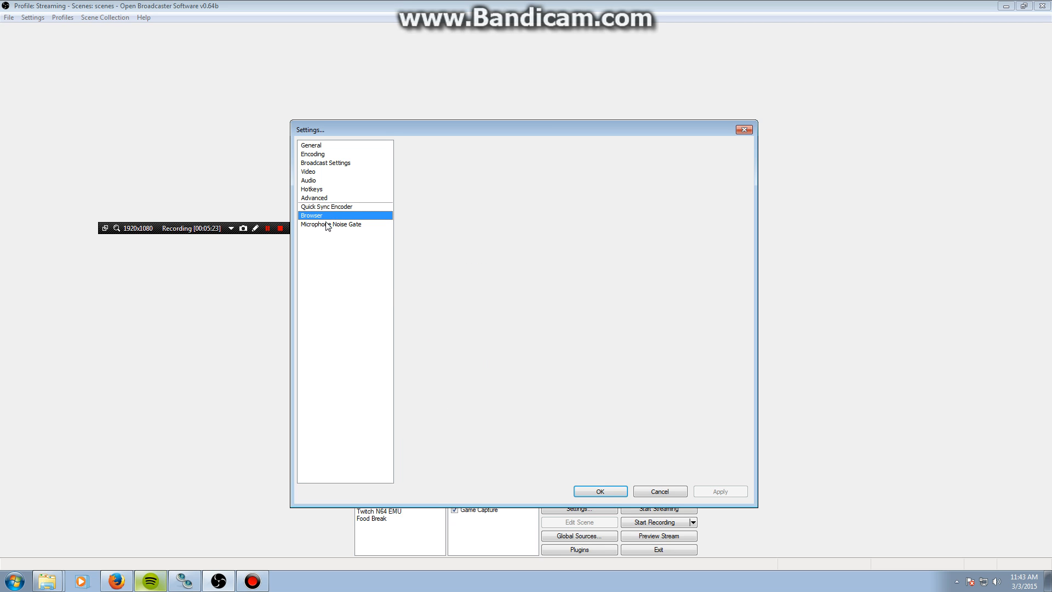
key(Down)
click(658, 494)
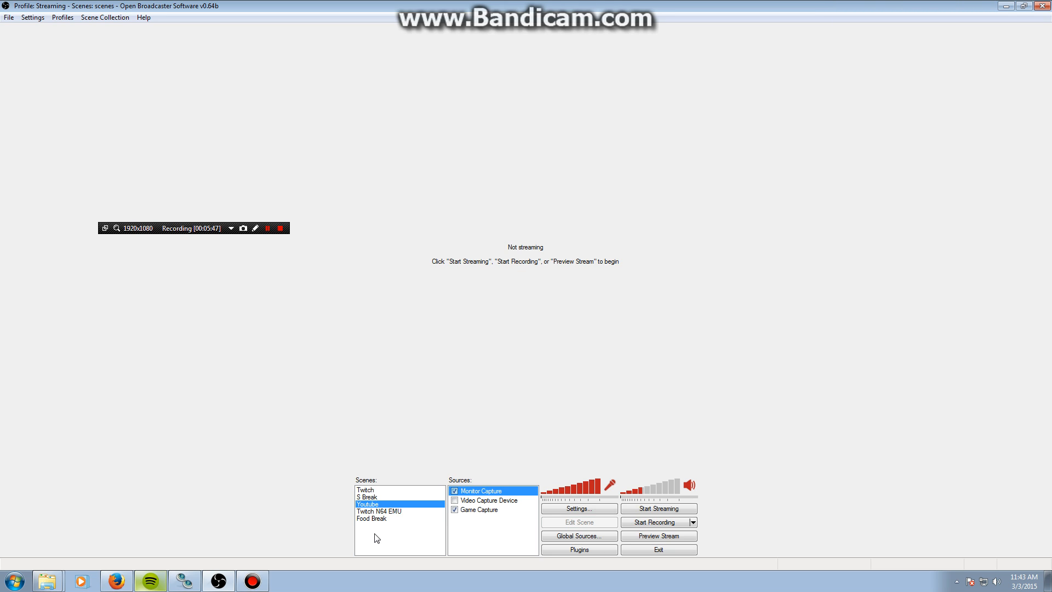
- Examine the sources used in the existing Twitch, S Break and Youtube scenes
click(373, 490)
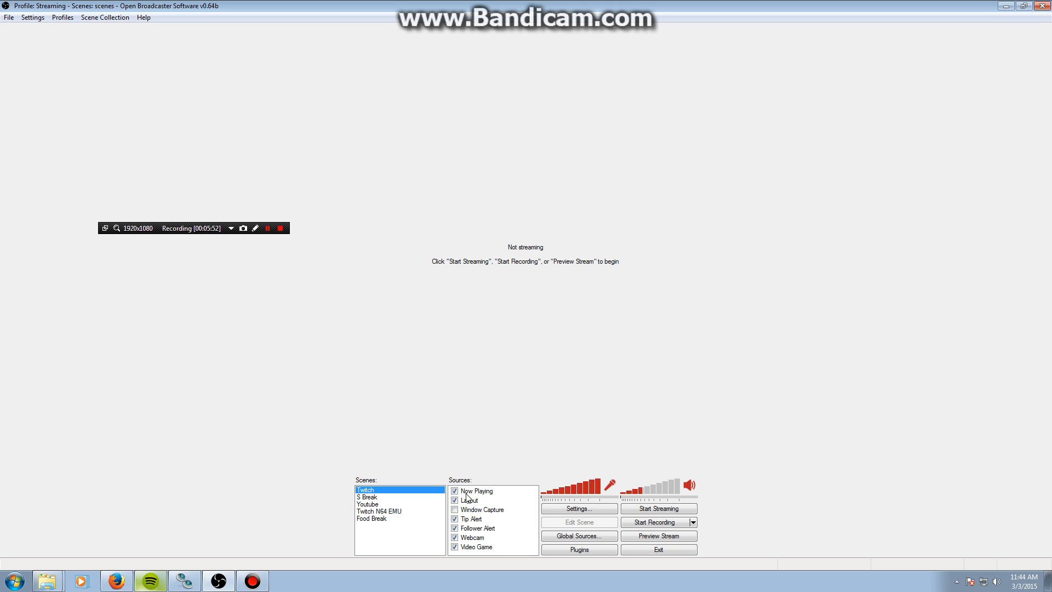
click(376, 497)
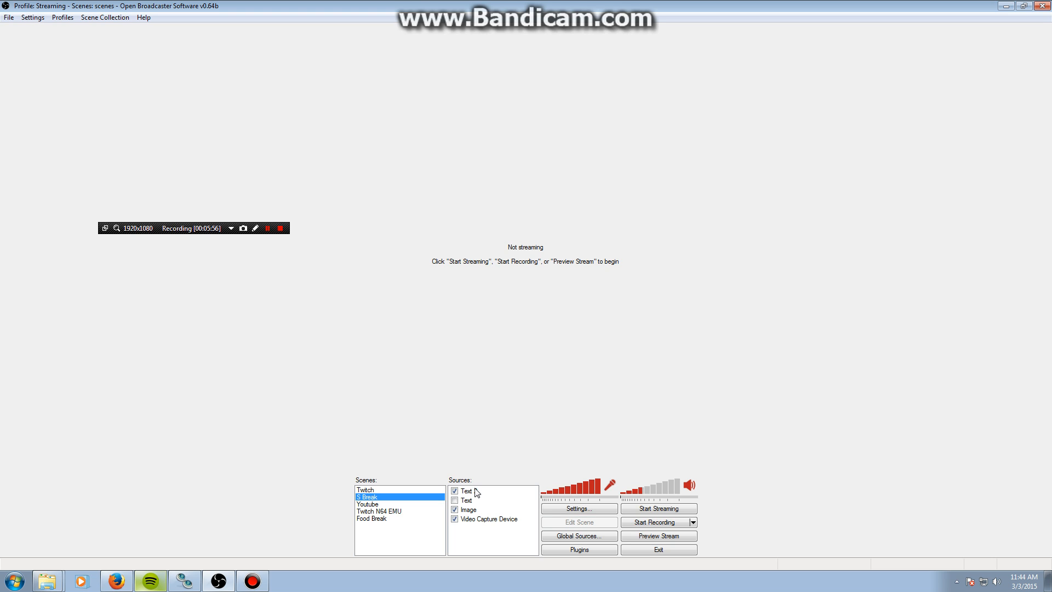
click(371, 491)
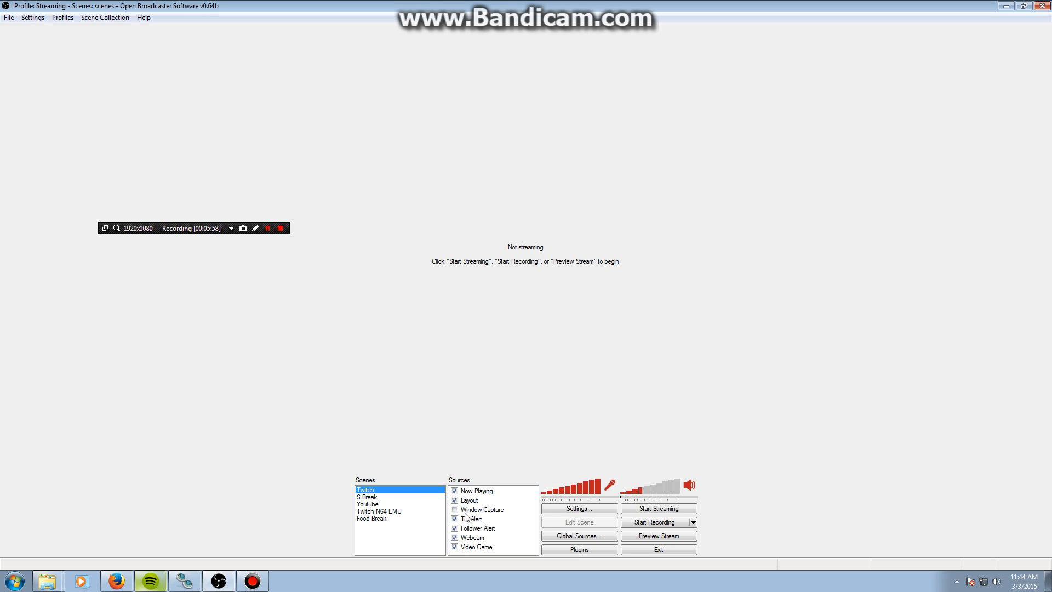
click(383, 504)
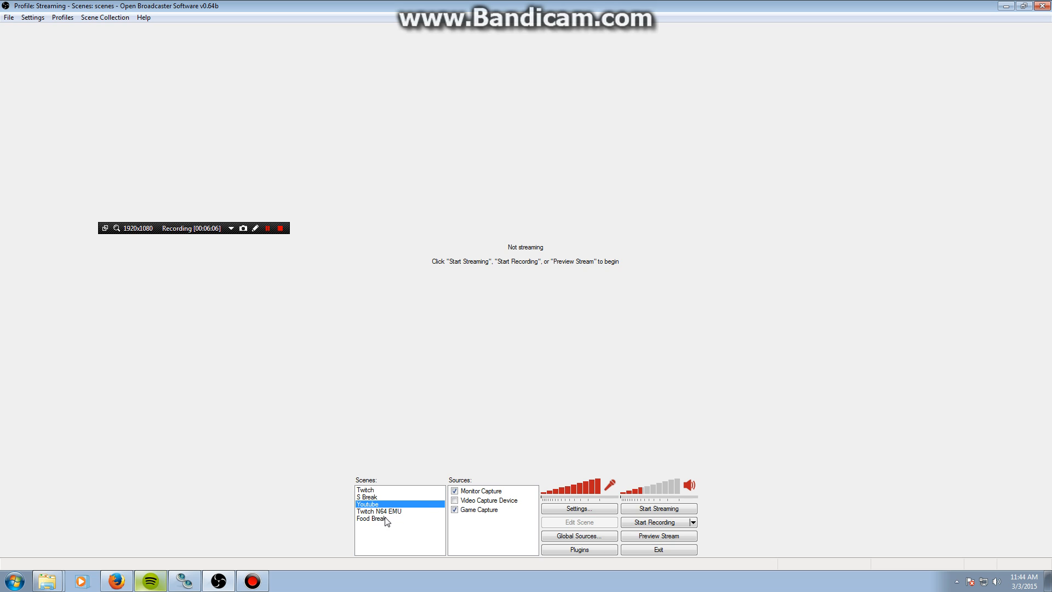
click(367, 491)
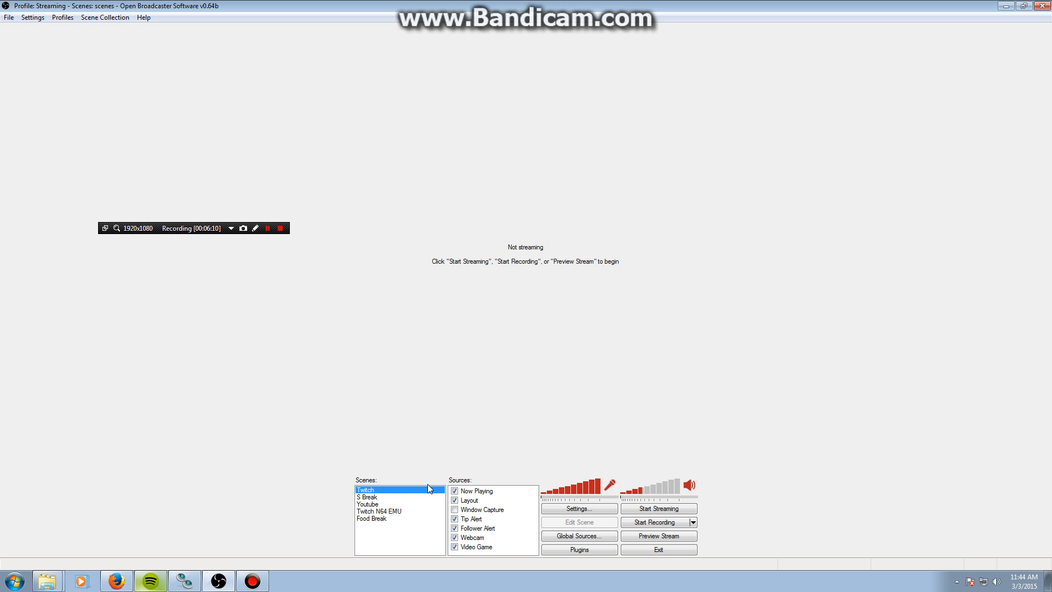
- Add a new scene named NEW TWITCH CHANNEL
right_click(387, 543)
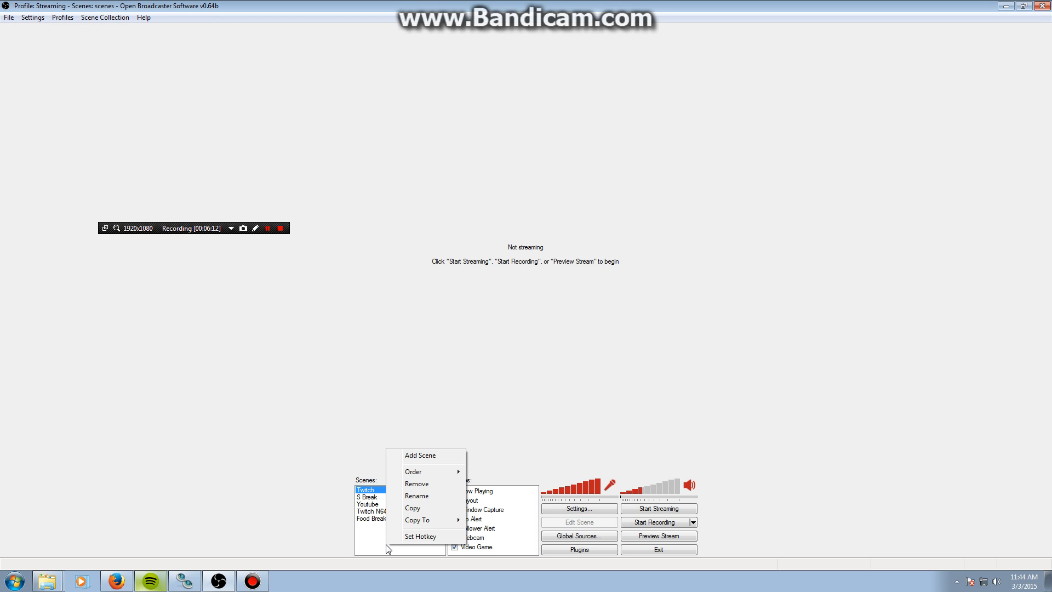
click(420, 455)
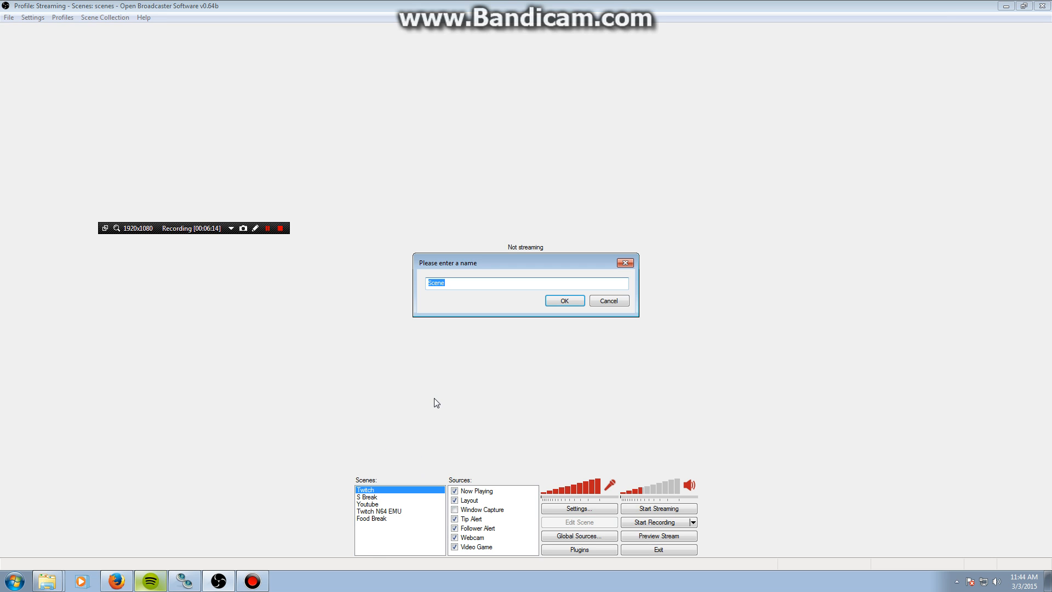
text(N)
text(EW TWICTCH CHN)
text(NNEL)
key(Return)
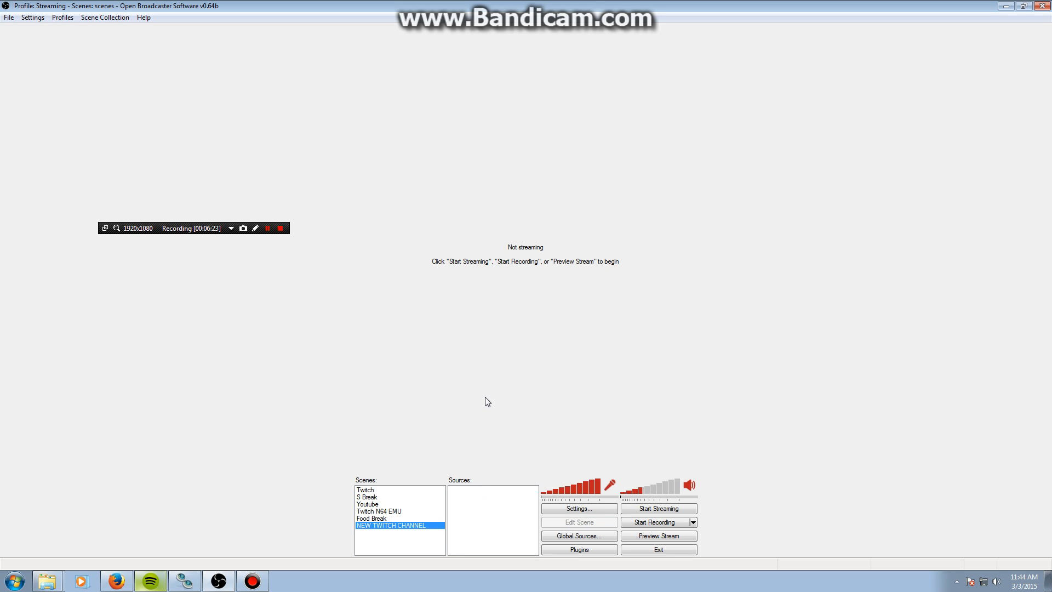
- Try a Game Capture source in the new scene, checking its application choices and the stretch image to screen option, and cancel it
right_click(463, 503)
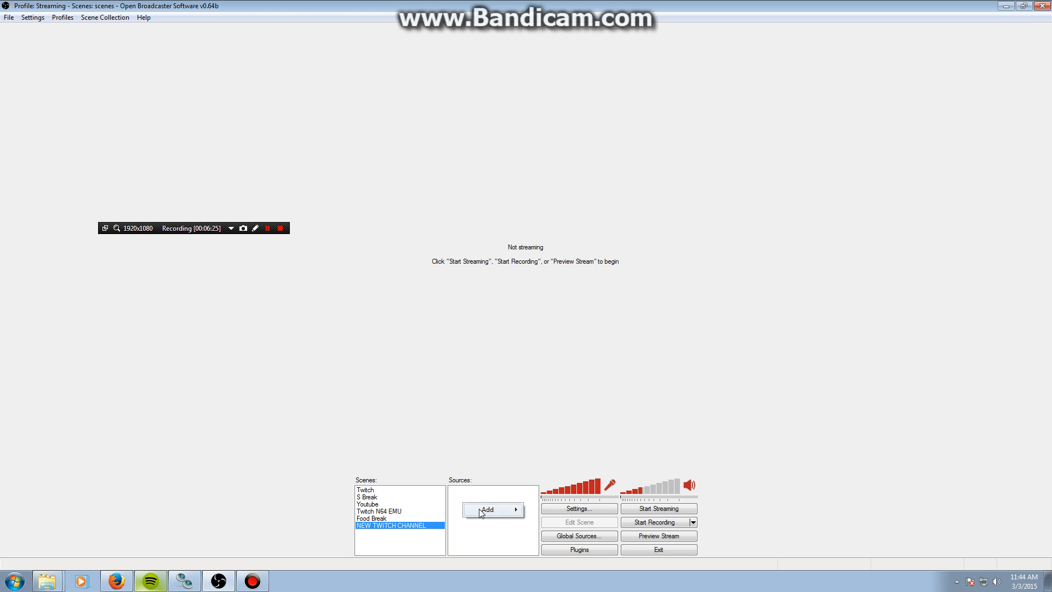
mouse_move(480, 508)
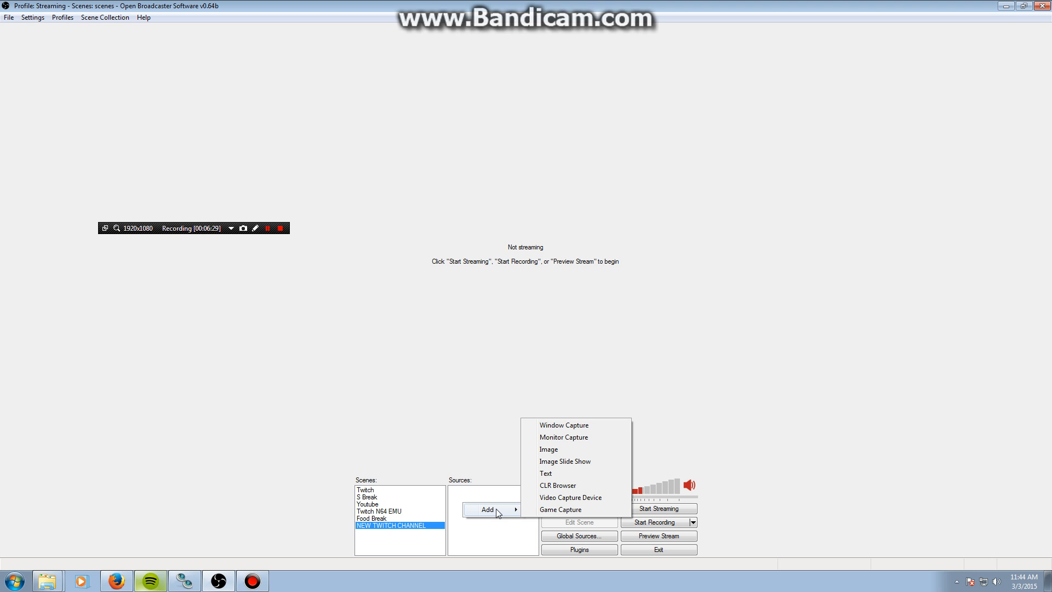
click(547, 510)
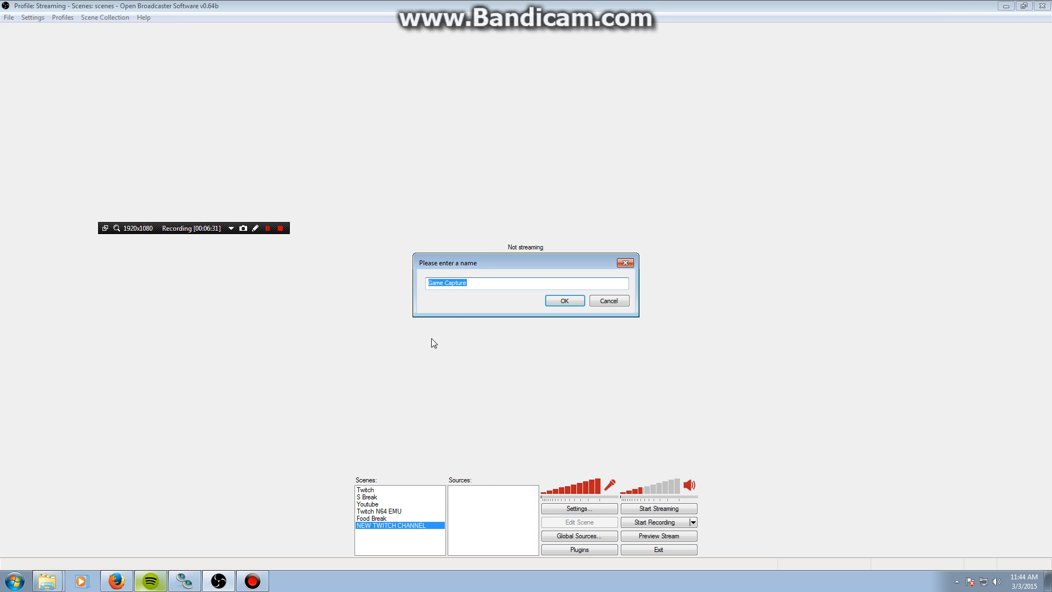
click(550, 302)
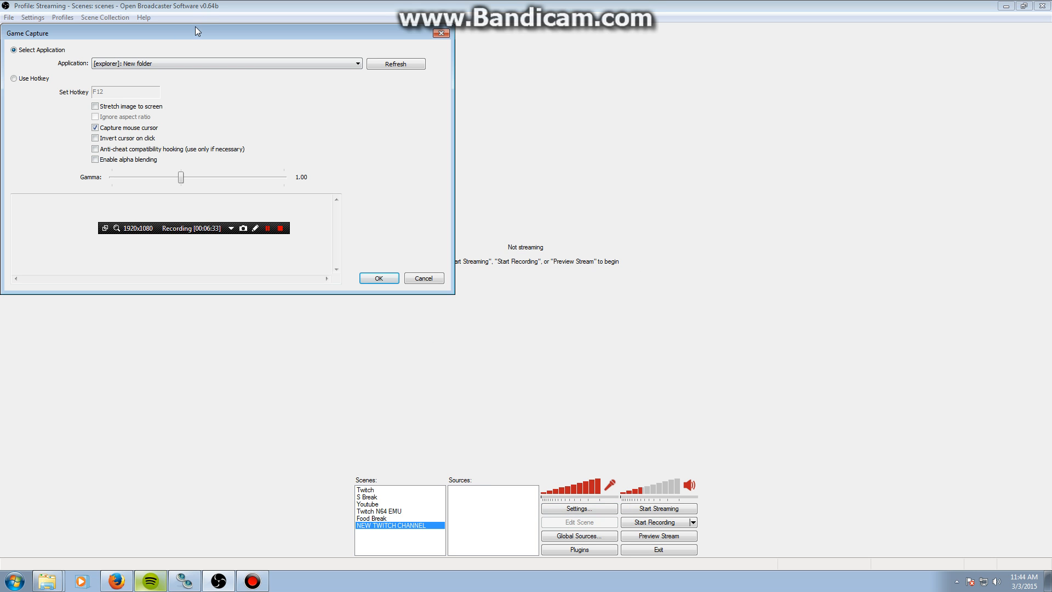
drag(194, 31, 433, 74)
click(451, 106)
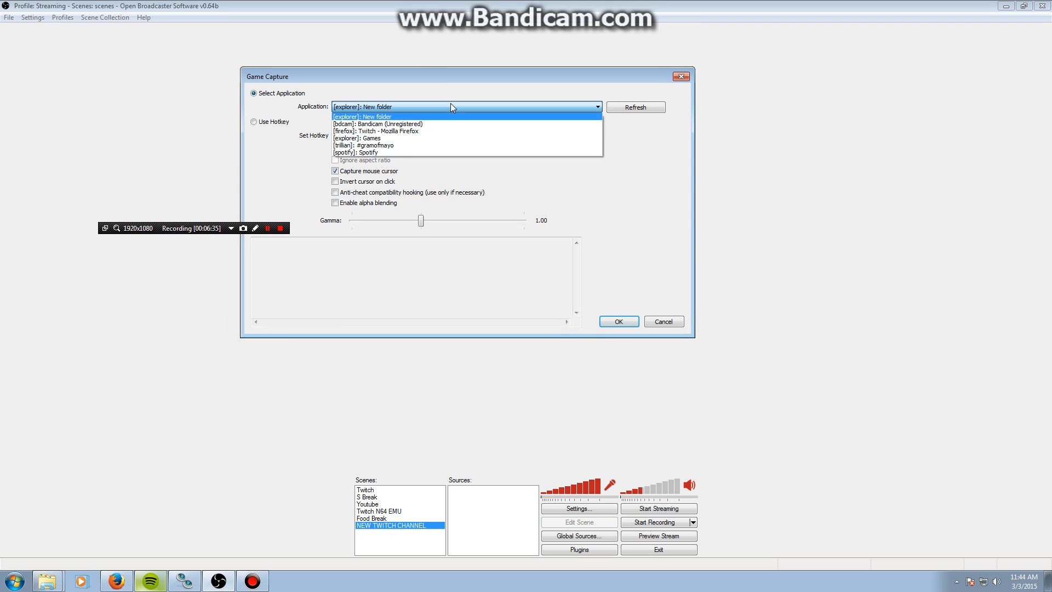
click(450, 106)
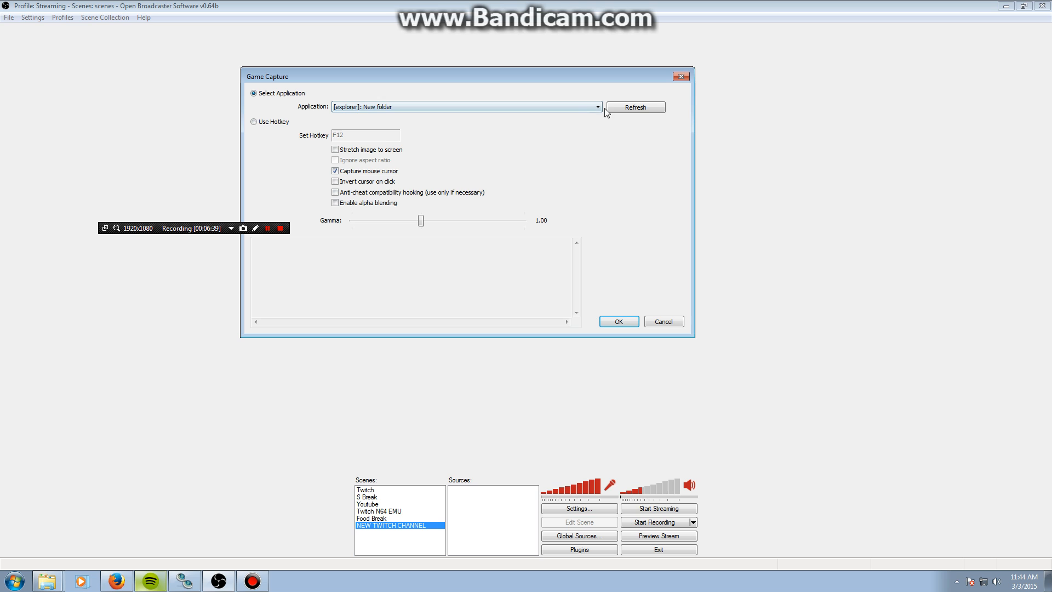
click(581, 108)
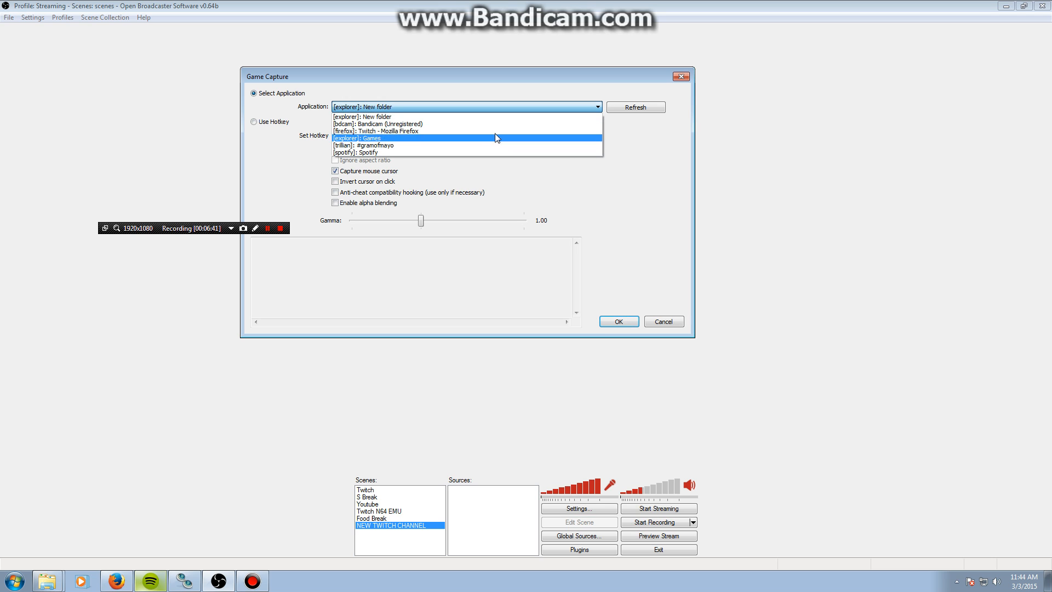
click(468, 107)
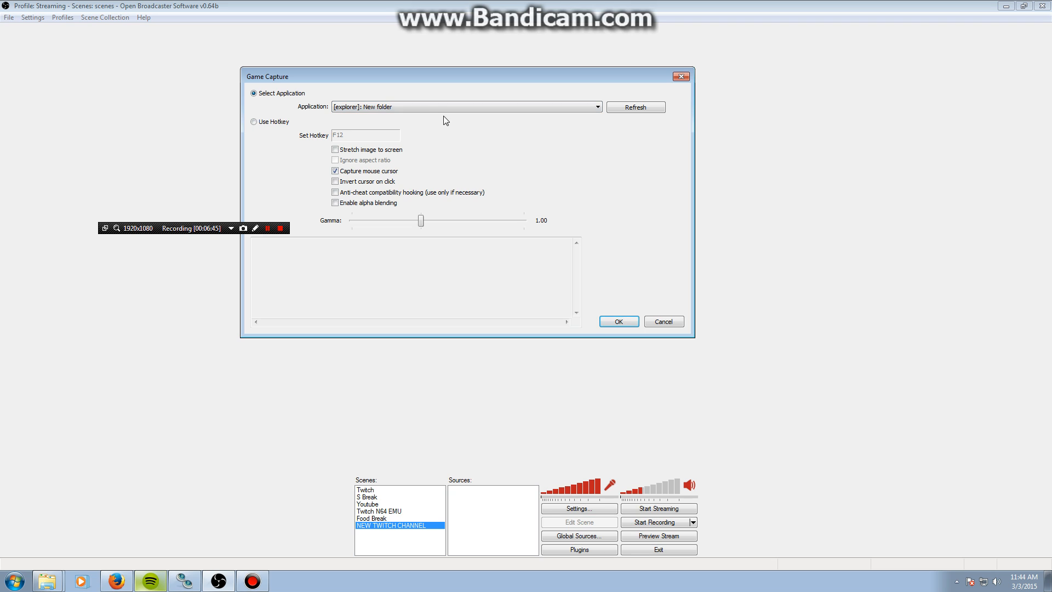
click(335, 150)
click(662, 322)
- Try a Window Capture source in the new scene, enabling a sub-region and enlarging its capture area, and cancel it
right_click(472, 515)
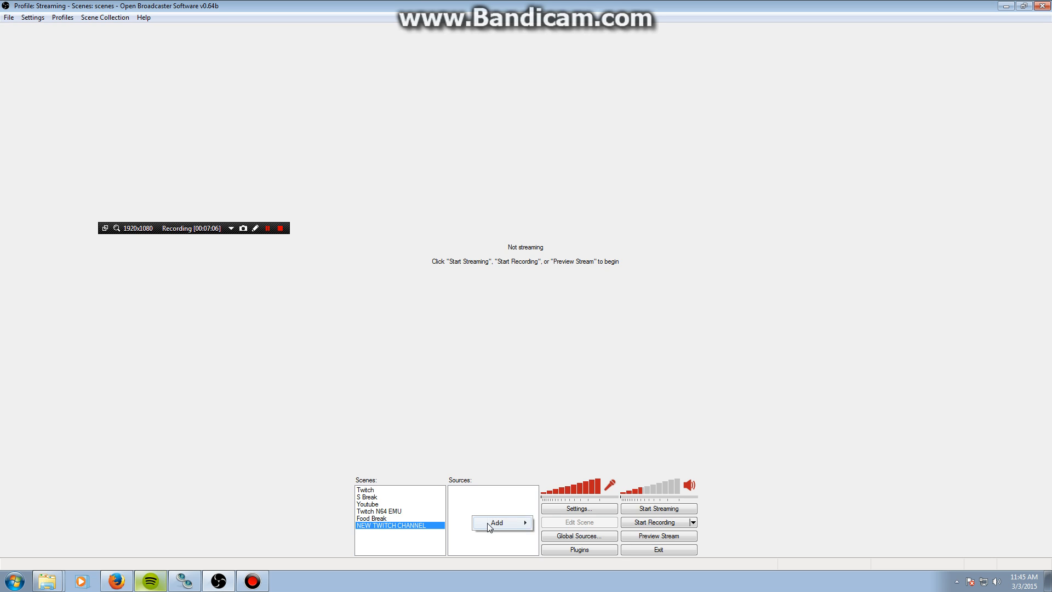
mouse_move(518, 523)
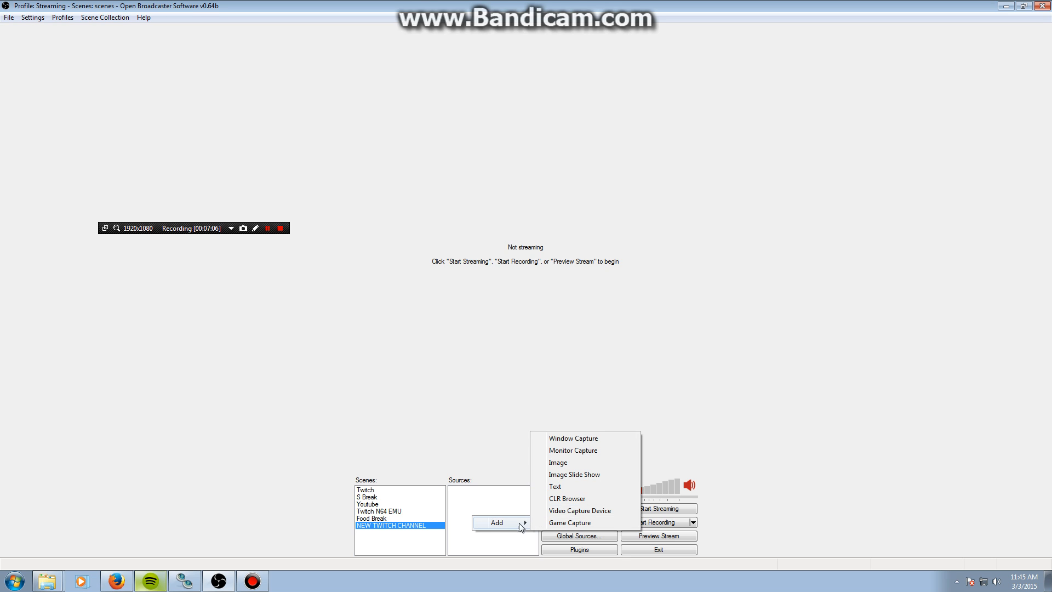
click(593, 439)
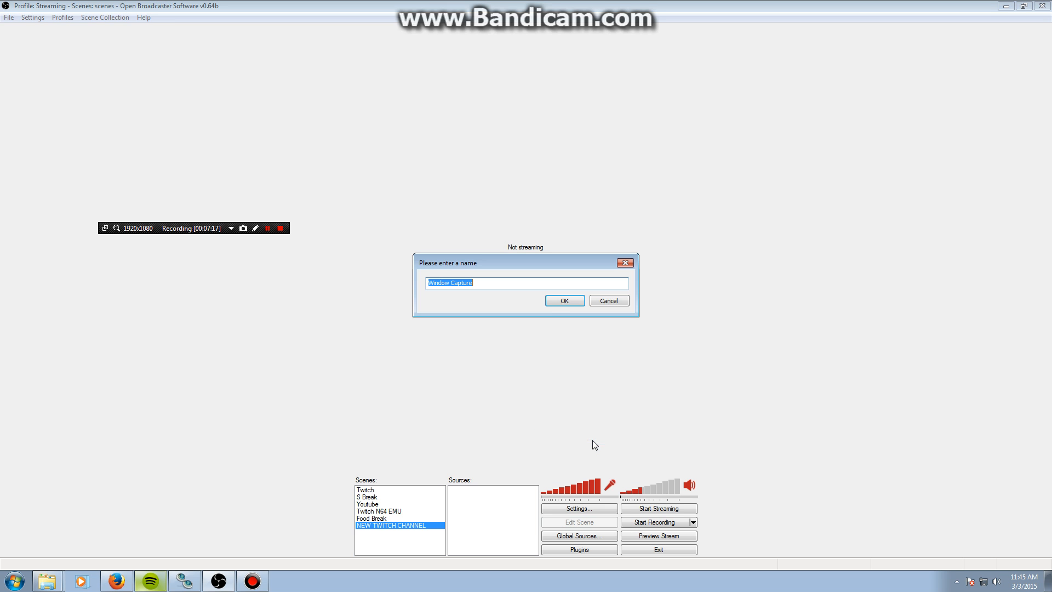
click(550, 302)
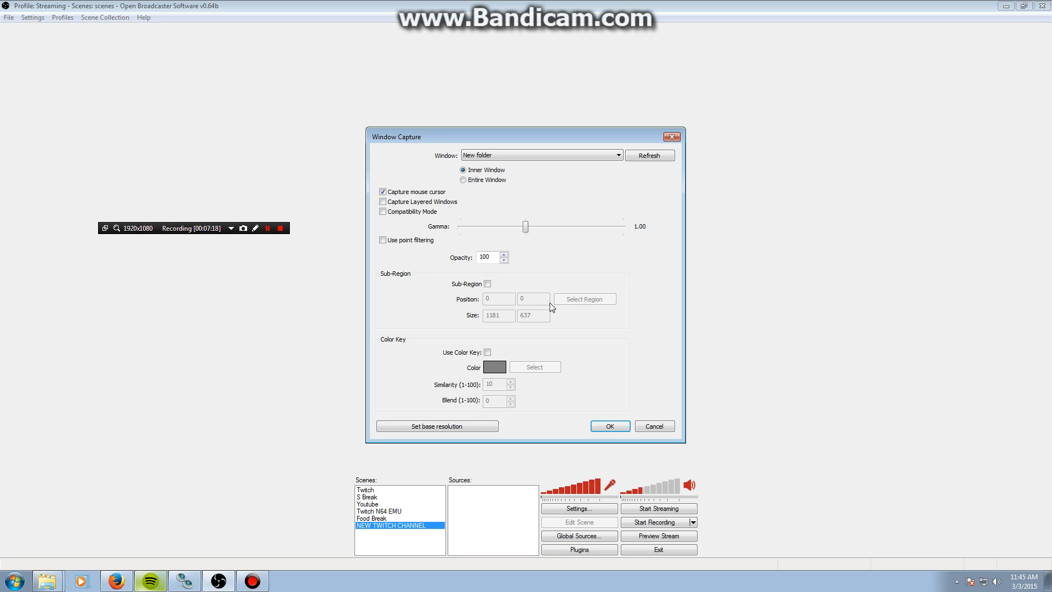
click(483, 156)
click(482, 156)
click(487, 284)
click(487, 284)
click(487, 284)
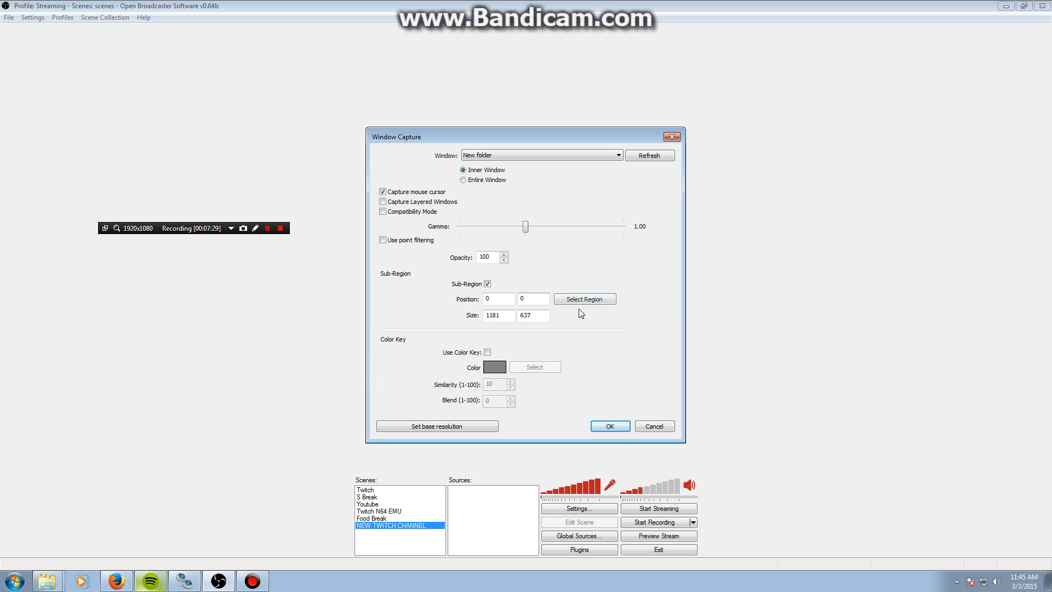
click(579, 300)
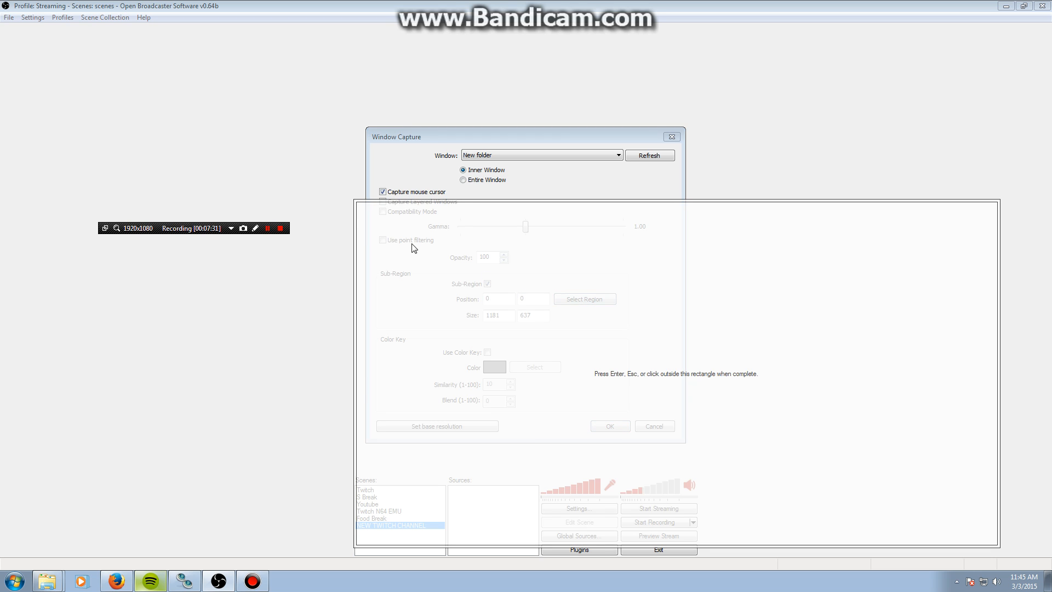
drag(355, 201, 203, 90)
click(446, 194)
click(639, 423)
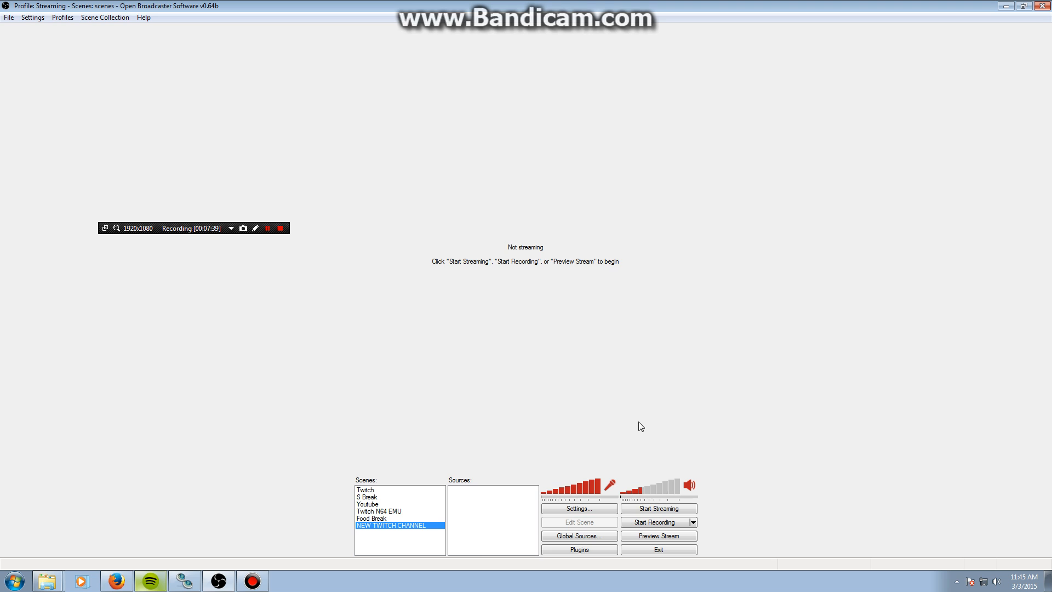
right_click(488, 538)
mouse_move(512, 545)
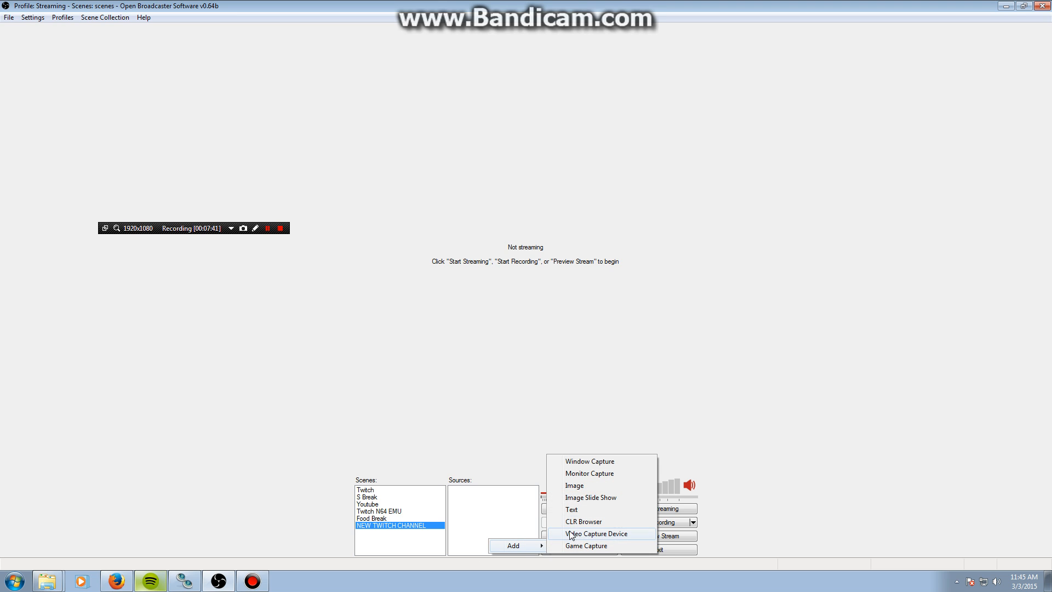
click(572, 509)
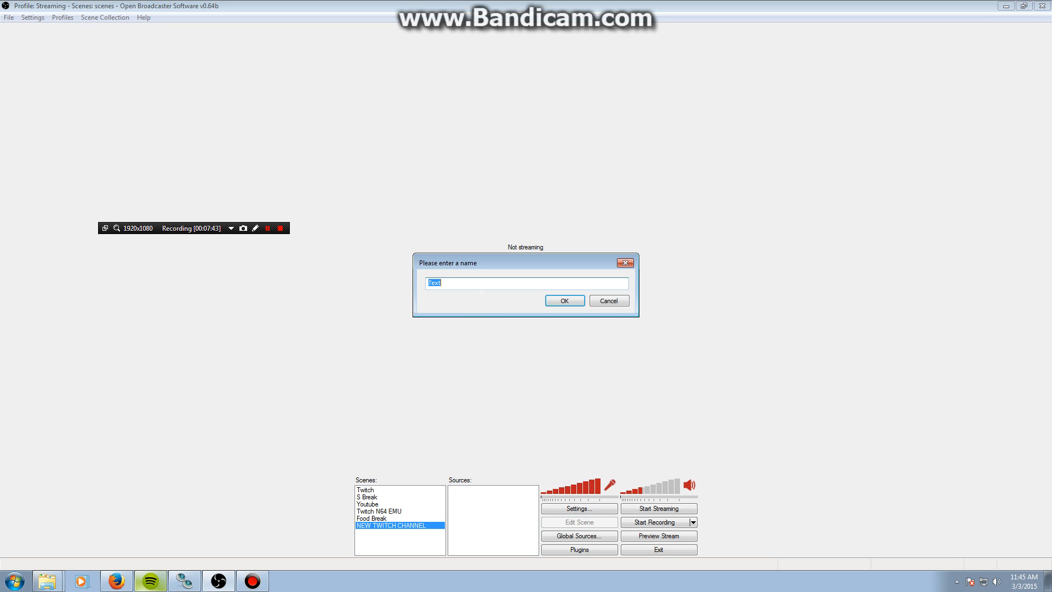
click(607, 301)
- Add an Image source to the new scene, using gom1280 from Desktop > Important Folder > Youtube & Twitch > TWITCHGOM
right_click(480, 516)
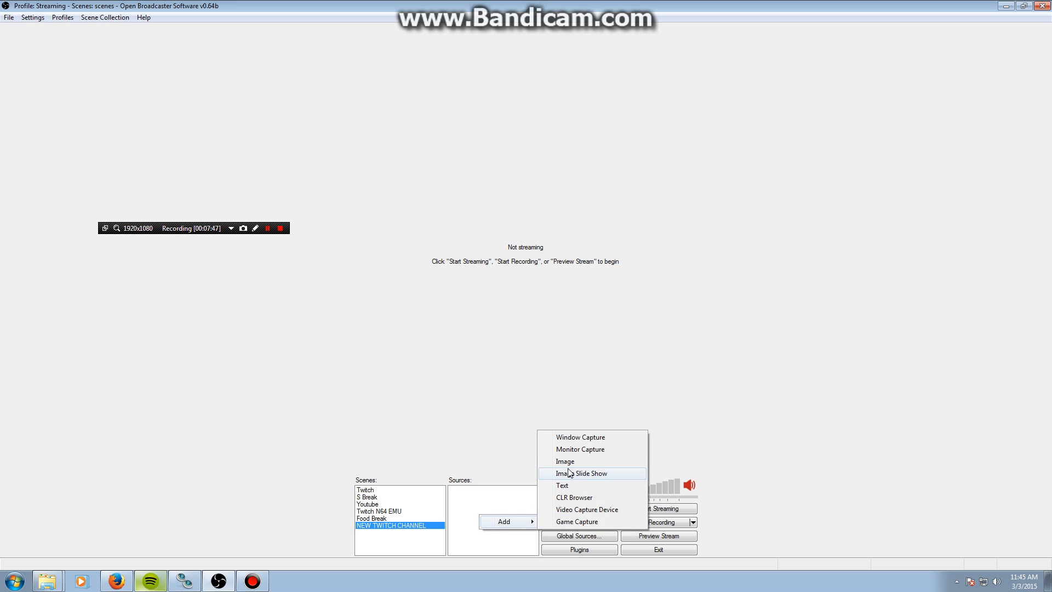
click(569, 462)
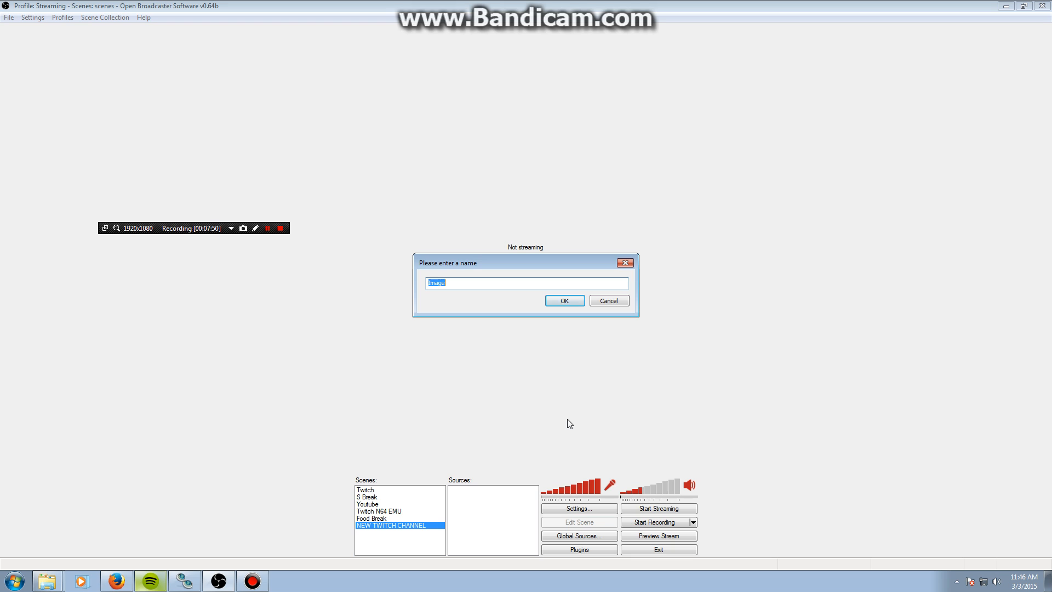
click(559, 302)
click(594, 199)
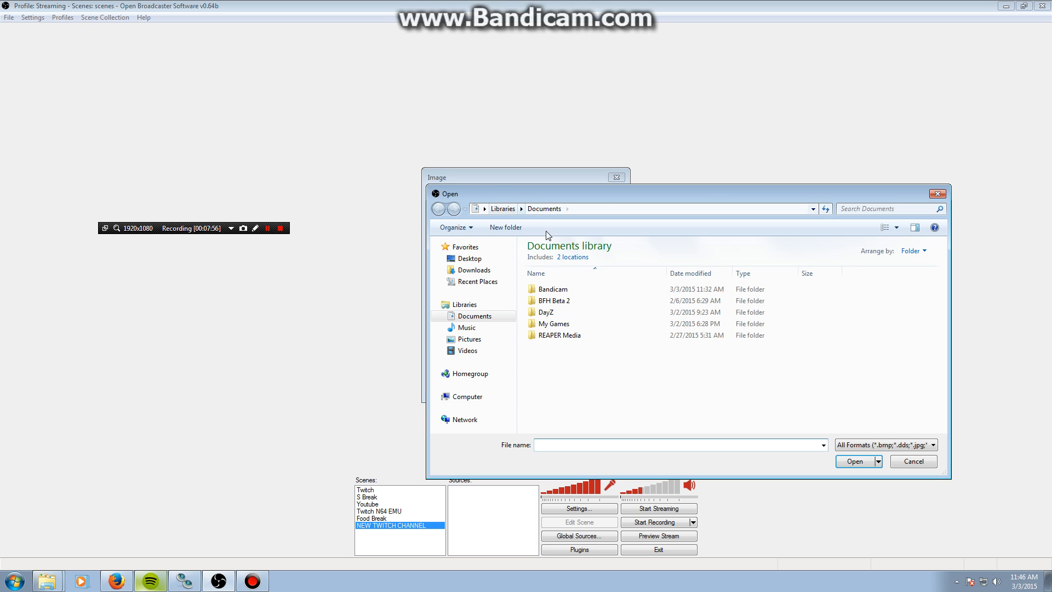
click(466, 260)
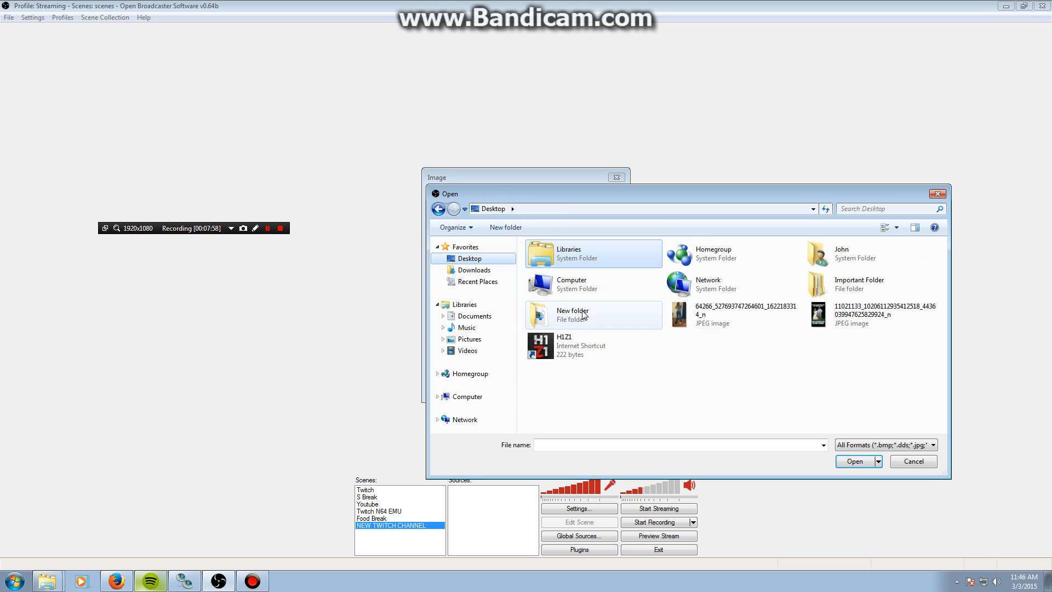
double_click(866, 283)
double_click(564, 304)
click(567, 296)
double_click(567, 296)
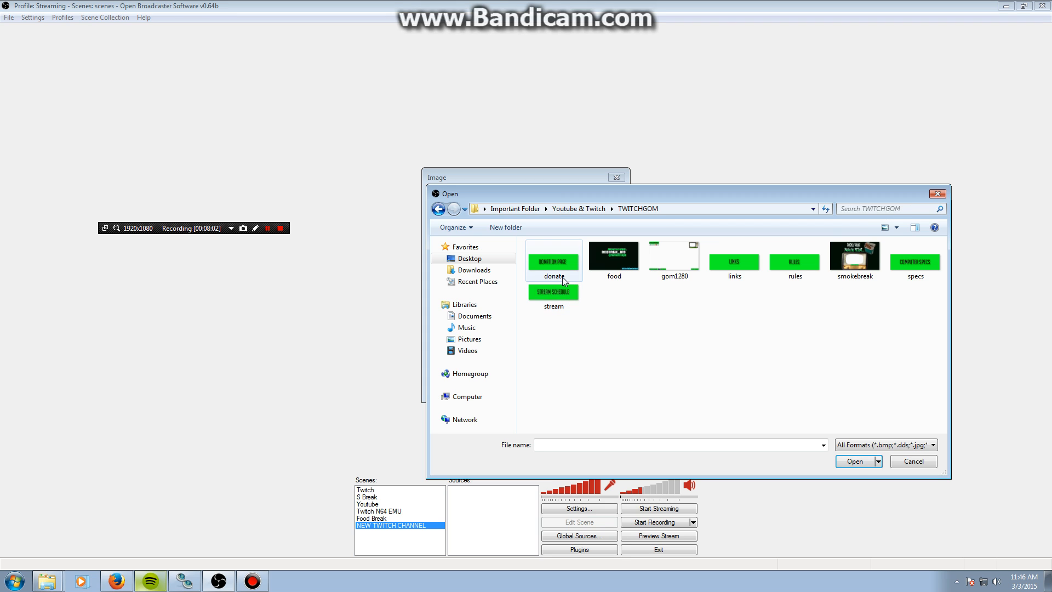
double_click(679, 261)
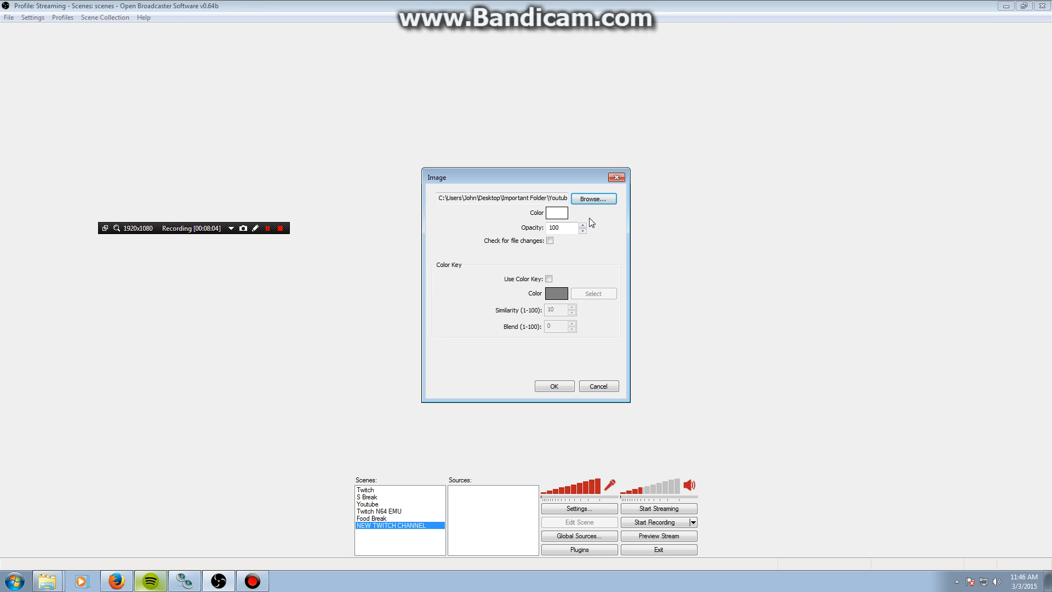
click(552, 386)
- Review the Image source's properties without changing them, and preview the stream briefly to check the overlay before stopping the preview
right_click(500, 490)
click(513, 482)
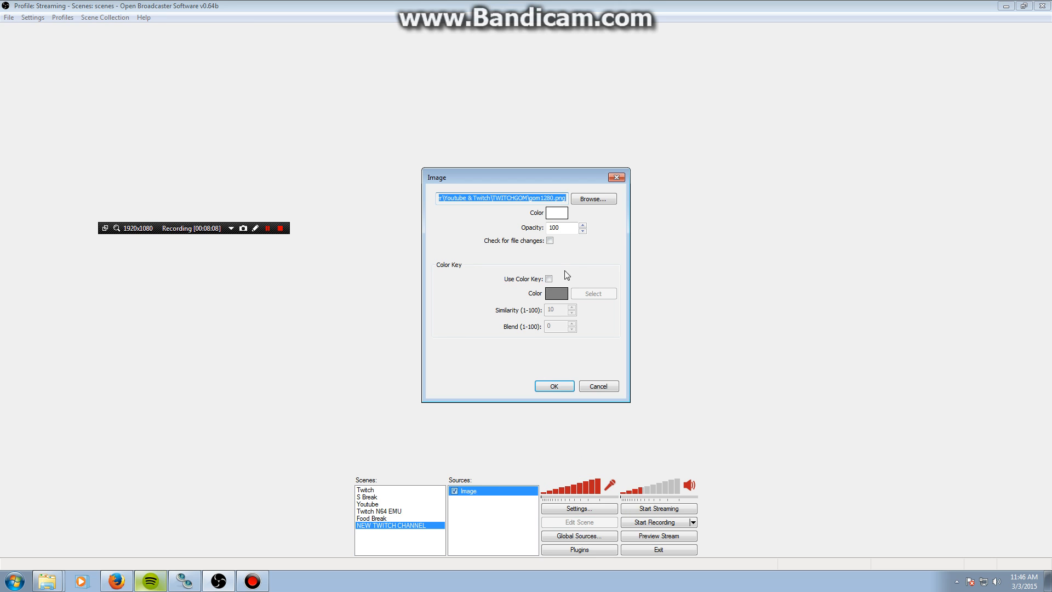
click(600, 389)
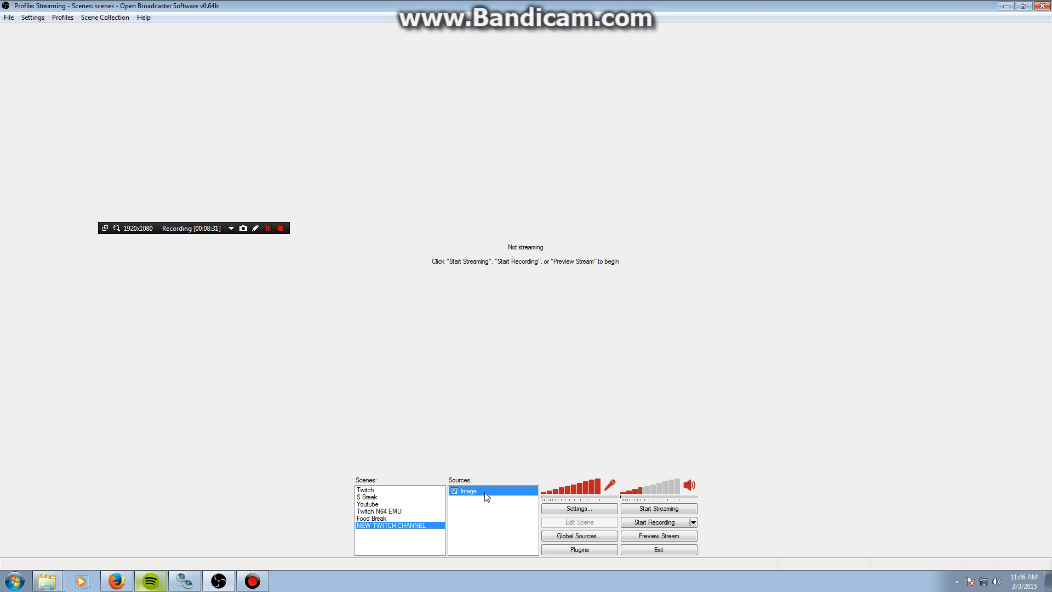
click(645, 540)
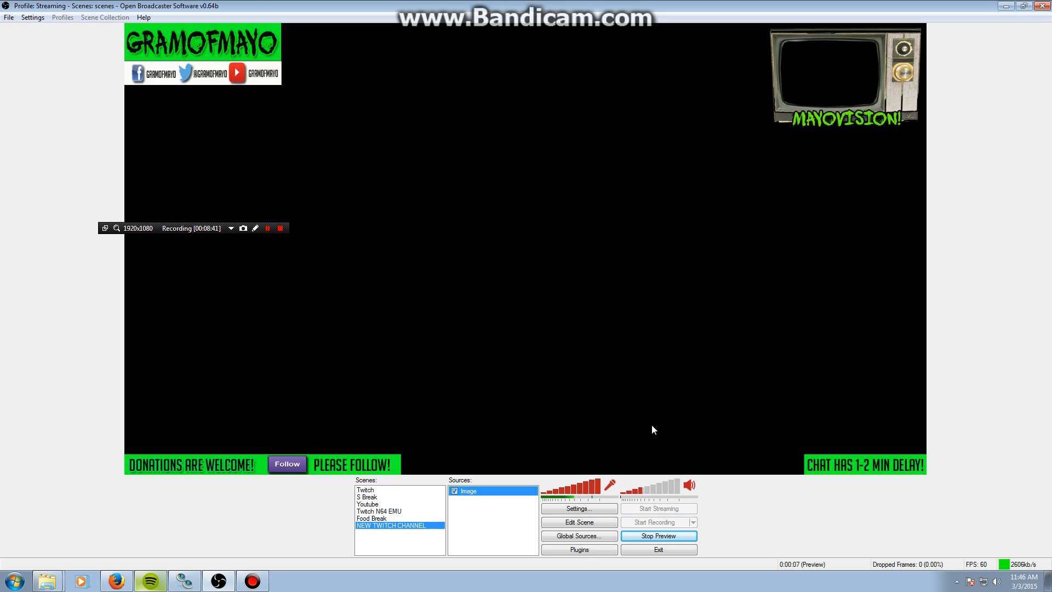
click(662, 539)
right_click(497, 491)
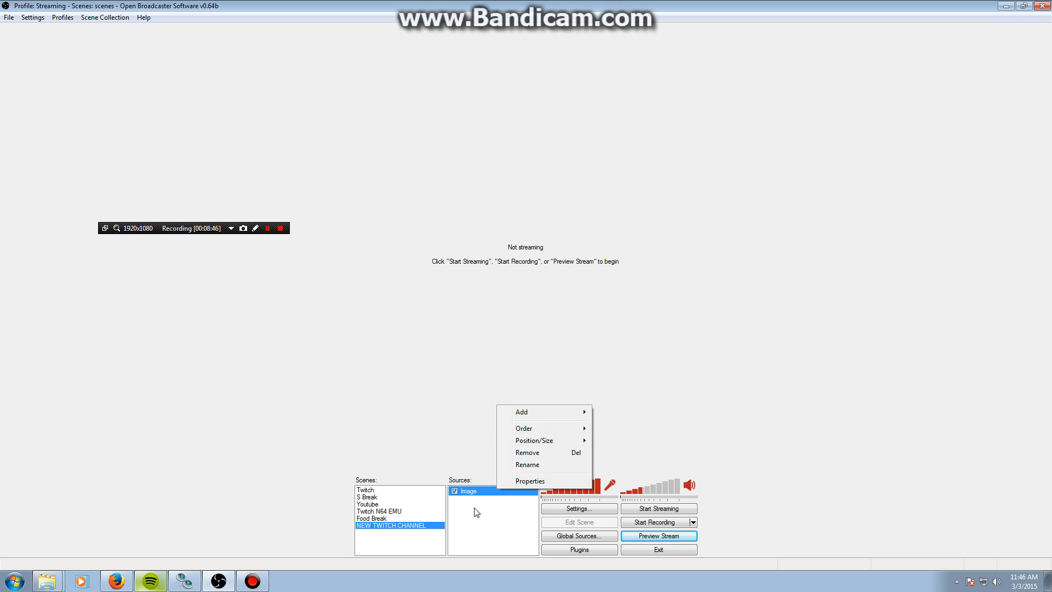
click(469, 551)
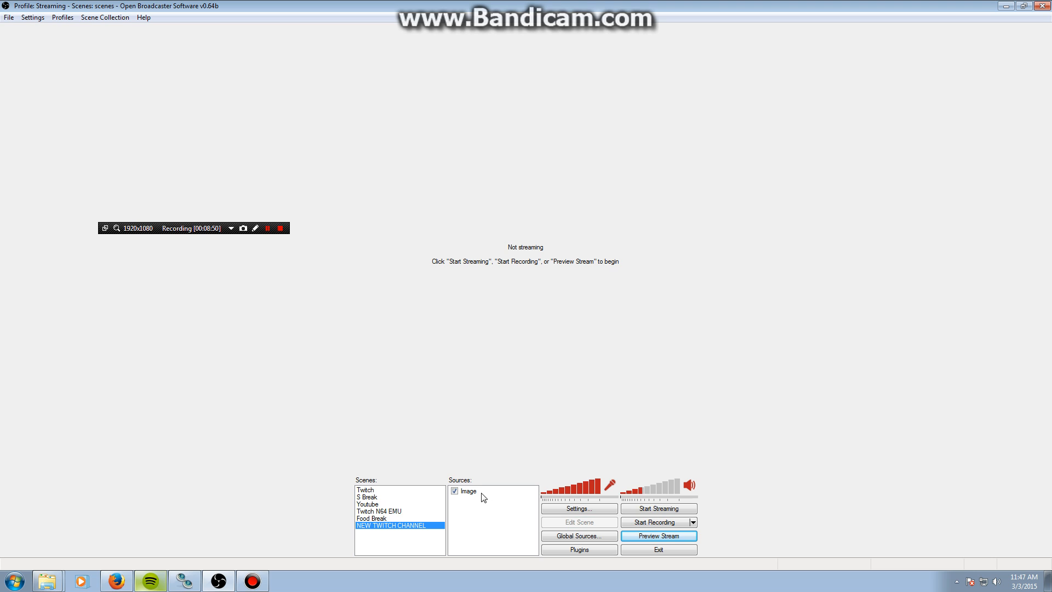
- Add two Text sources to the new scene, keeping the suggested names Text and Text 2 and the default settings
right_click(476, 505)
mouse_move(514, 518)
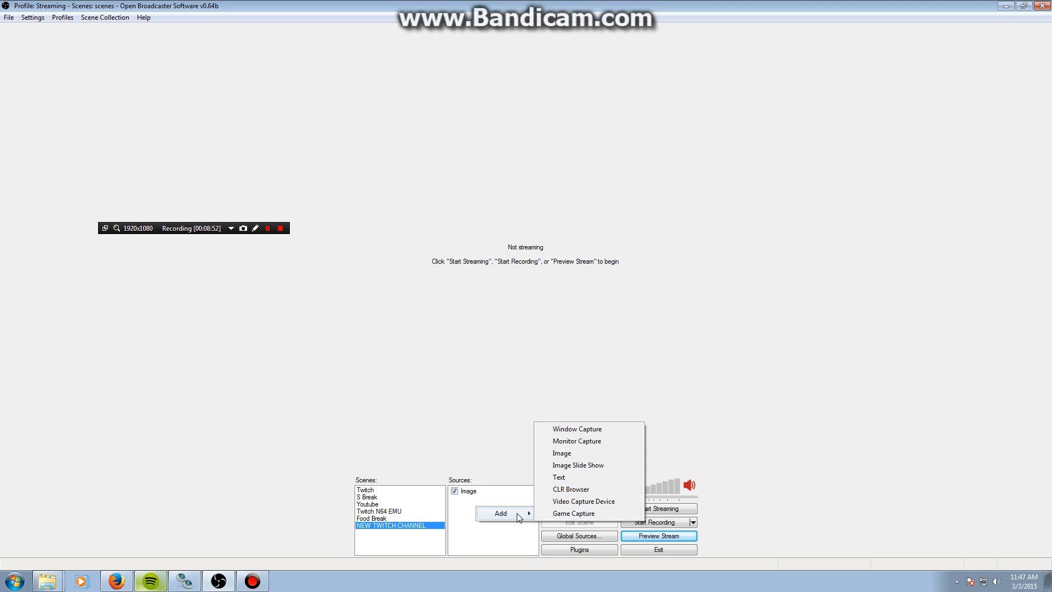
click(564, 475)
click(565, 301)
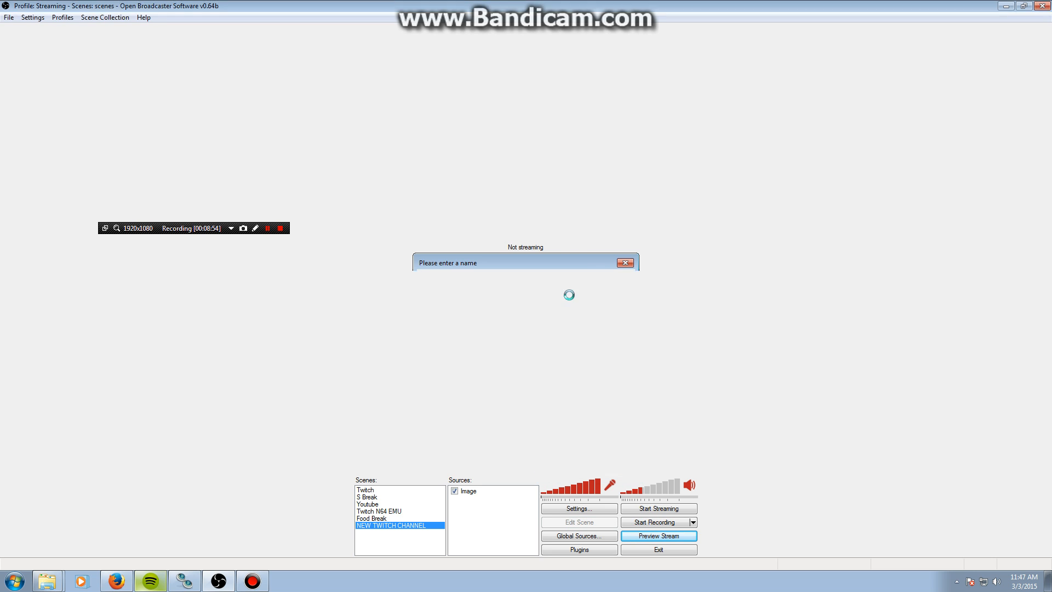
click(606, 426)
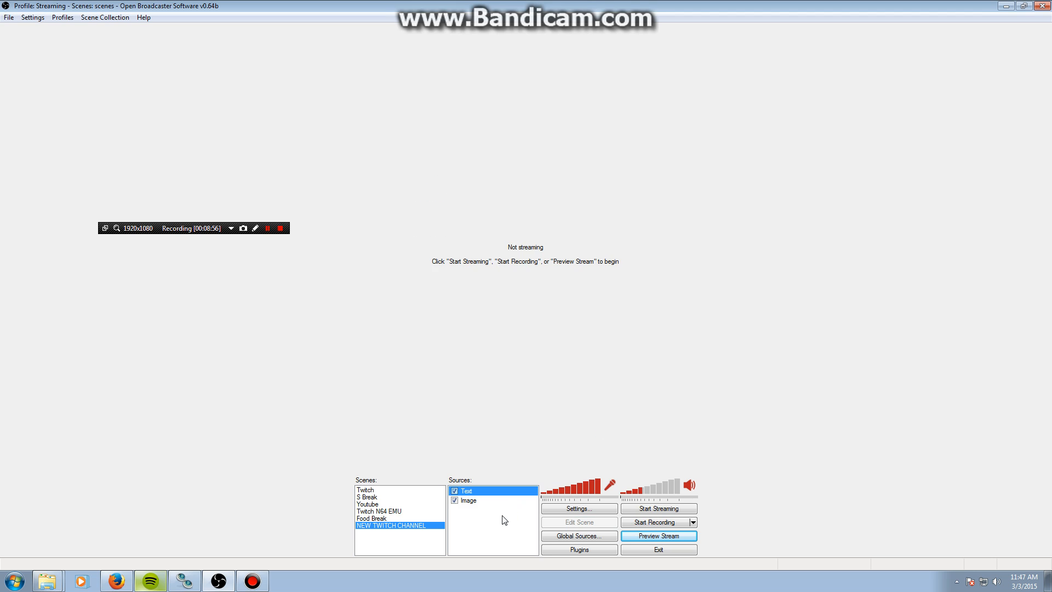
right_click(503, 518)
mouse_move(521, 520)
click(596, 486)
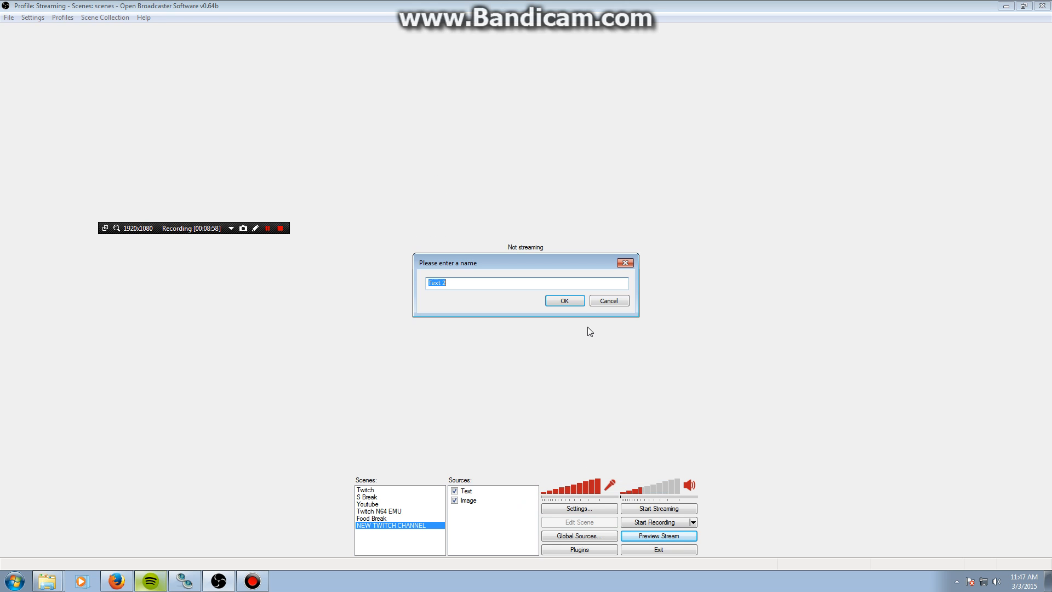
click(564, 301)
click(604, 429)
- Add a Game Capture source to the new scene with its suggested name and default settings
right_click(488, 543)
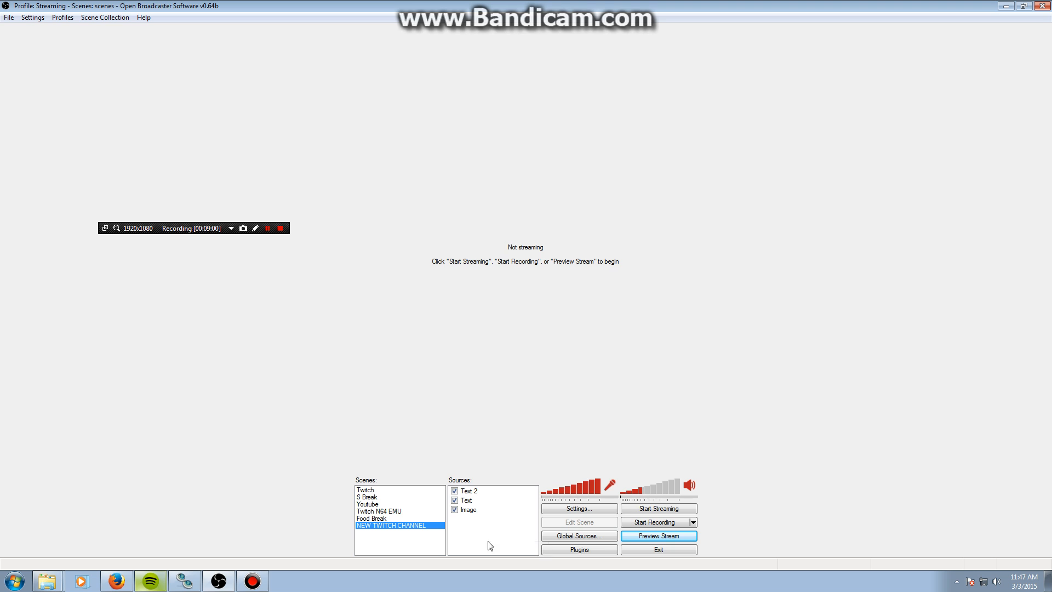
mouse_move(533, 550)
click(584, 549)
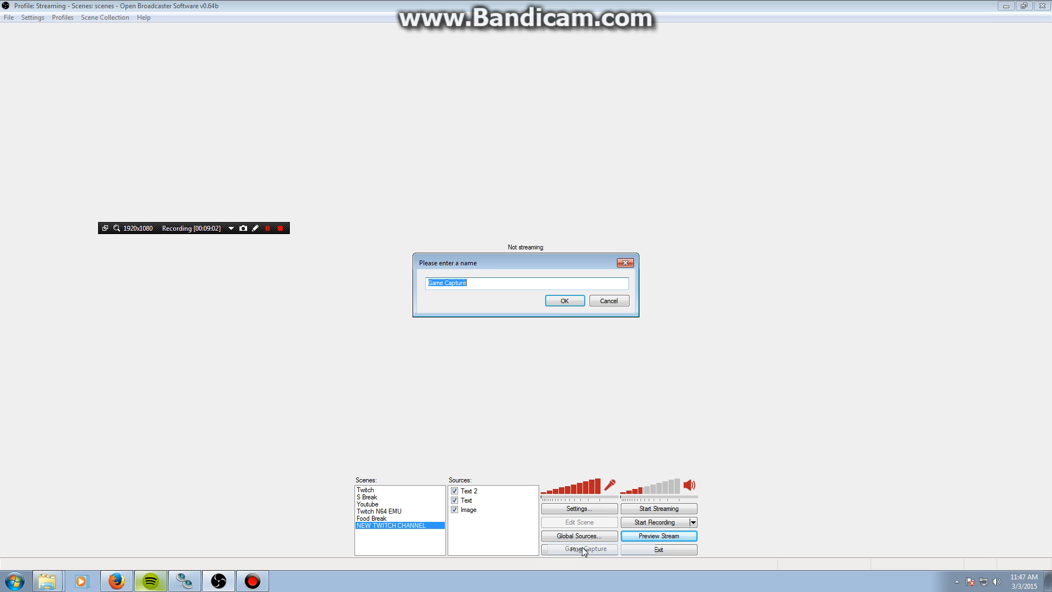
click(564, 300)
click(381, 278)
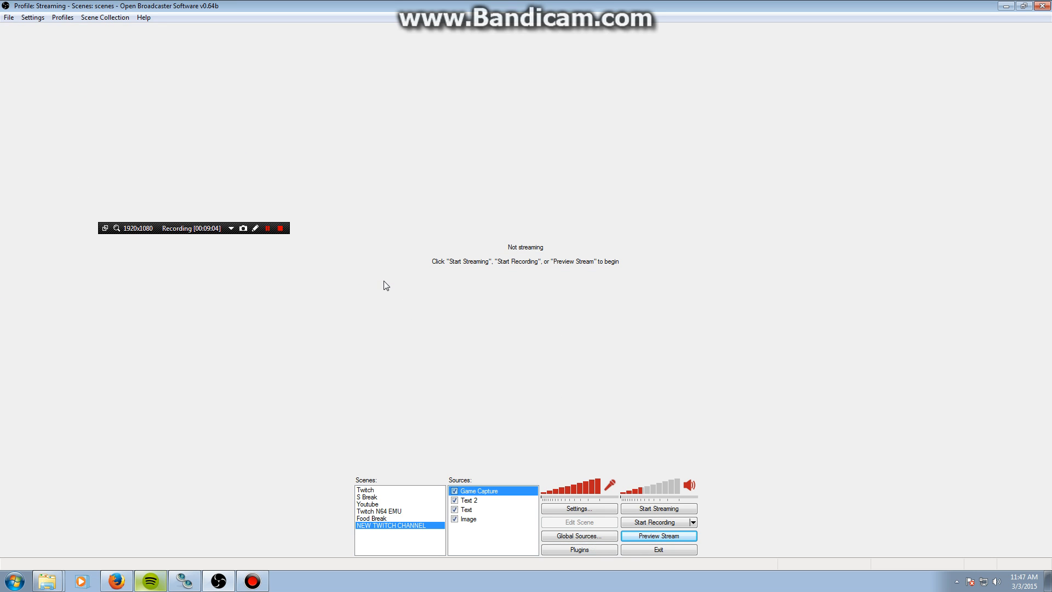
- Move the Image source to the top of the new scene's source order
right_click(470, 523)
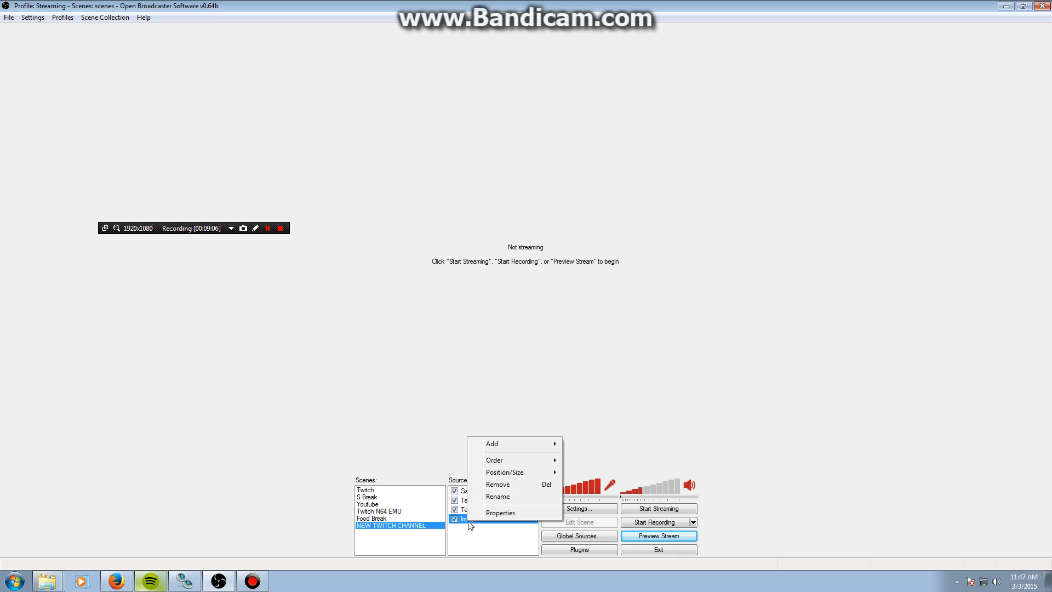
click(470, 532)
click(469, 520)
right_click(467, 519)
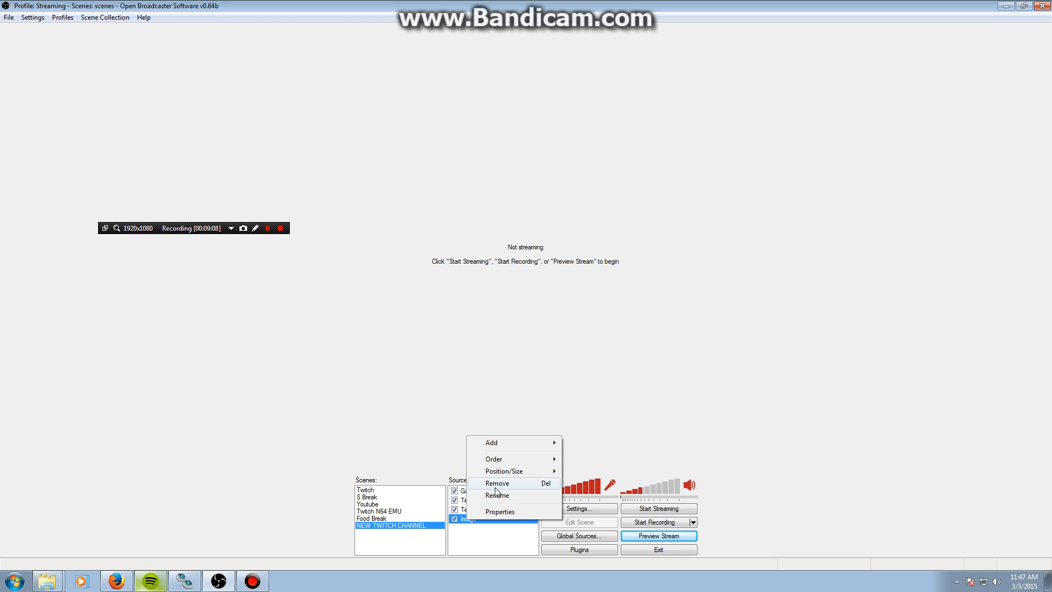
mouse_move(514, 461)
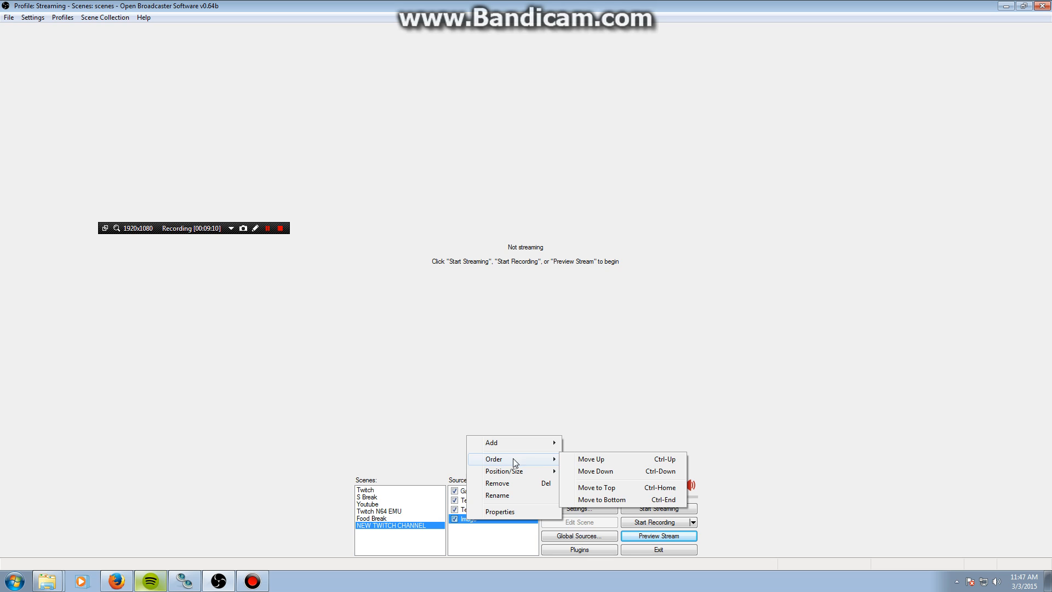
click(589, 487)
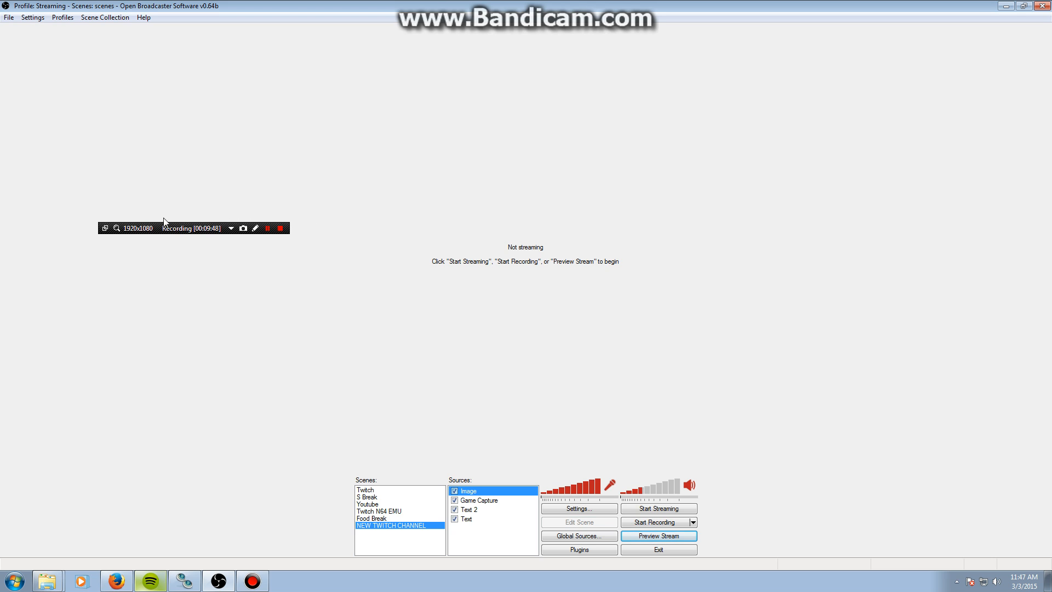
drag(154, 230, 184, 174)
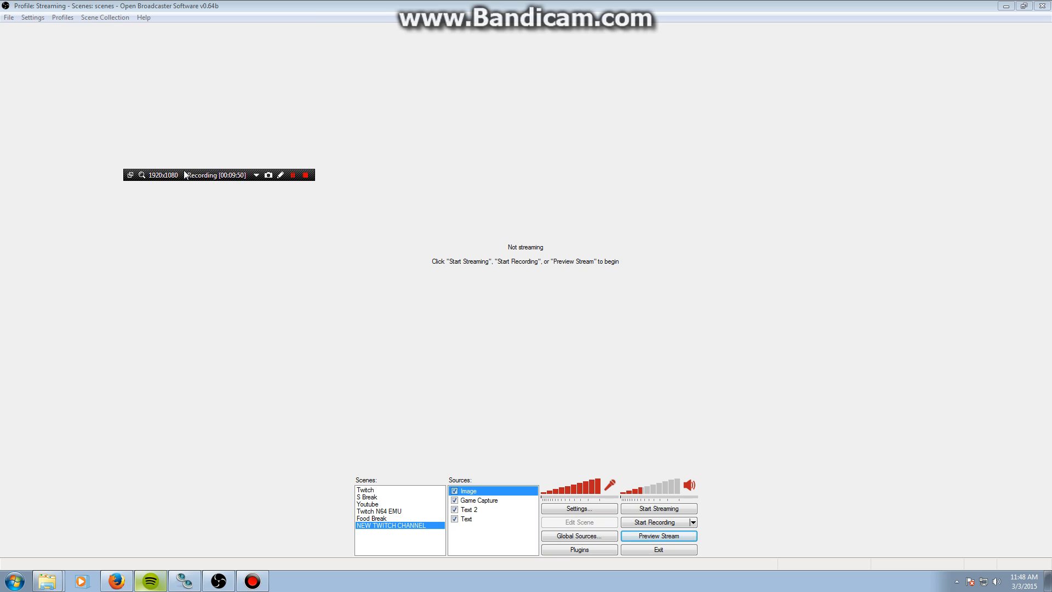